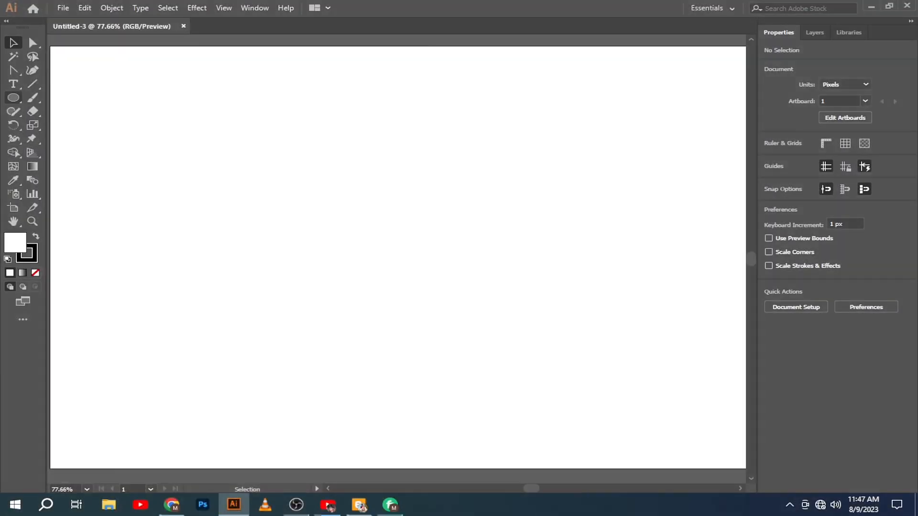
Step: Draw a vertical rectangle about 54 px wide and 201 px high and duplicate it twice to the right, evenly spaced
{"action": "mouse_move", "coordinate": [13, 98]}
{"action": "left_mouse_down"}
{"action": "mouse_move", "coordinate": [43, 125]}
{"action": "mouse_move", "coordinate": [62, 96]}
{"action": "mouse_move", "coordinate": [113, 221]}
{"action": "left_mouse_up"}
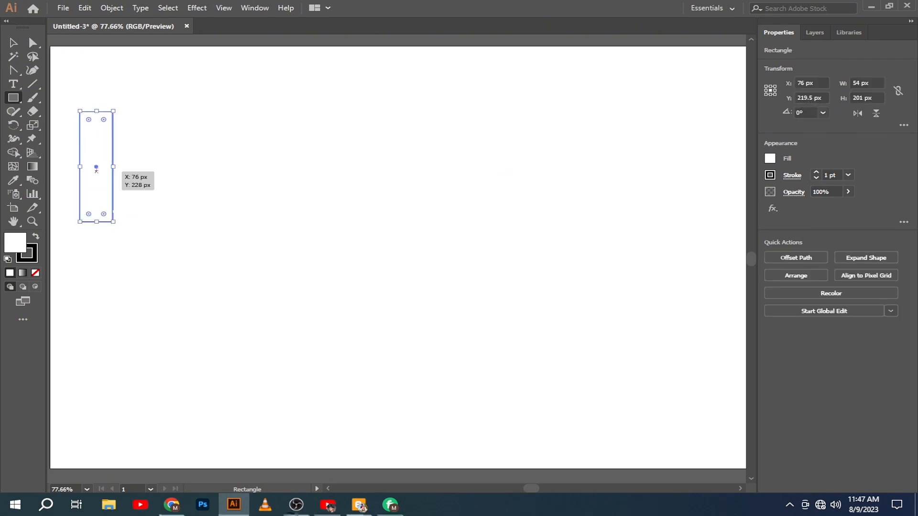
{"action": "left_click_drag", "start_coordinate": [96, 168], "coordinate": [186, 166]}
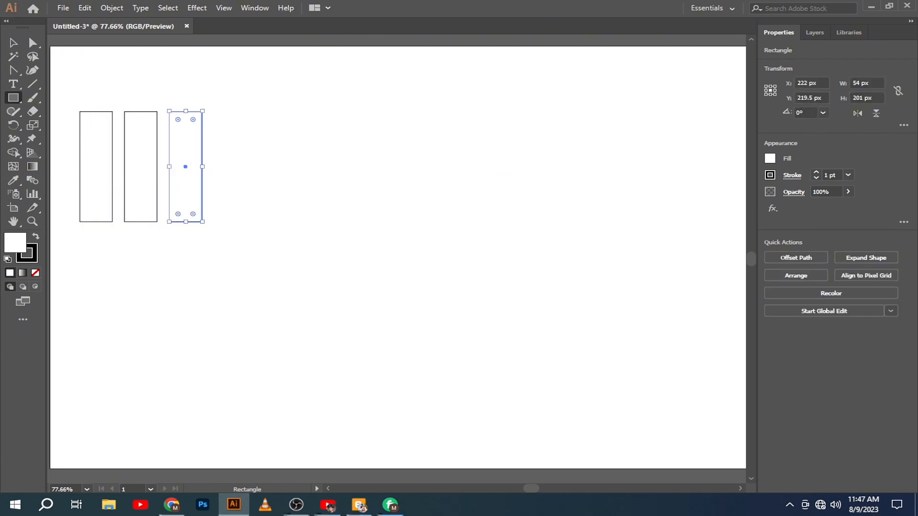
Step: Lay the third rectangle horizontally across the foot of the middle one to form an L, and remove its fill
{"action": "left_click_drag", "start_coordinate": [208, 110], "coordinate": [241, 187]}
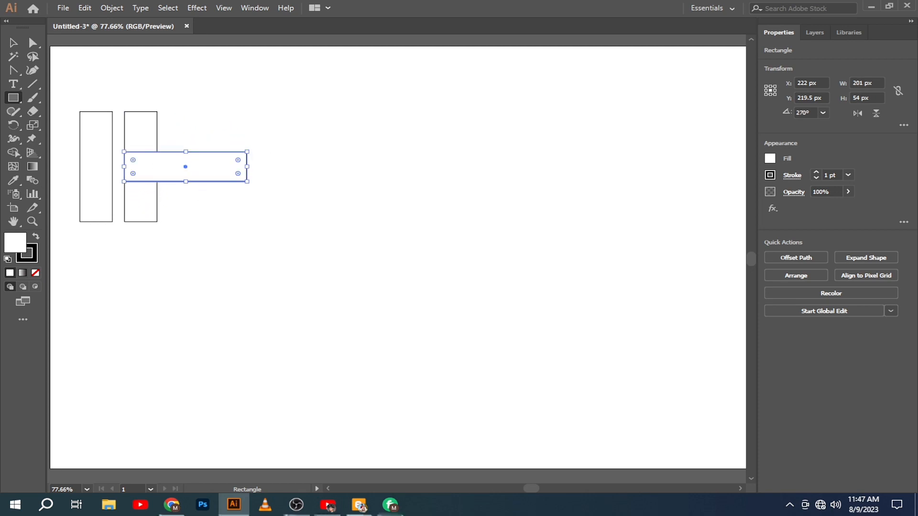
{"action": "left_click_drag", "start_coordinate": [187, 167], "coordinate": [186, 208]}
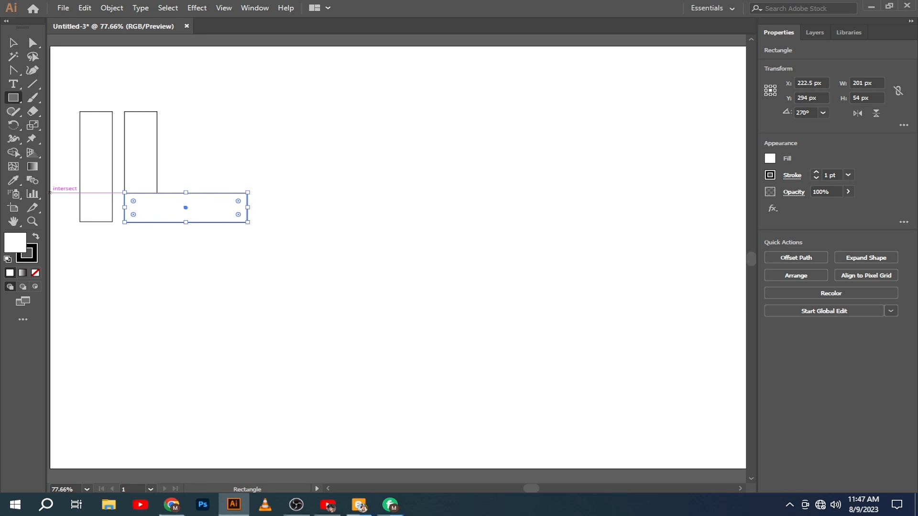
{"action": "left_click", "coordinate": [35, 273]}
{"action": "left_click", "coordinate": [113, 269]}
{"action": "left_click", "coordinate": [489, 272]}
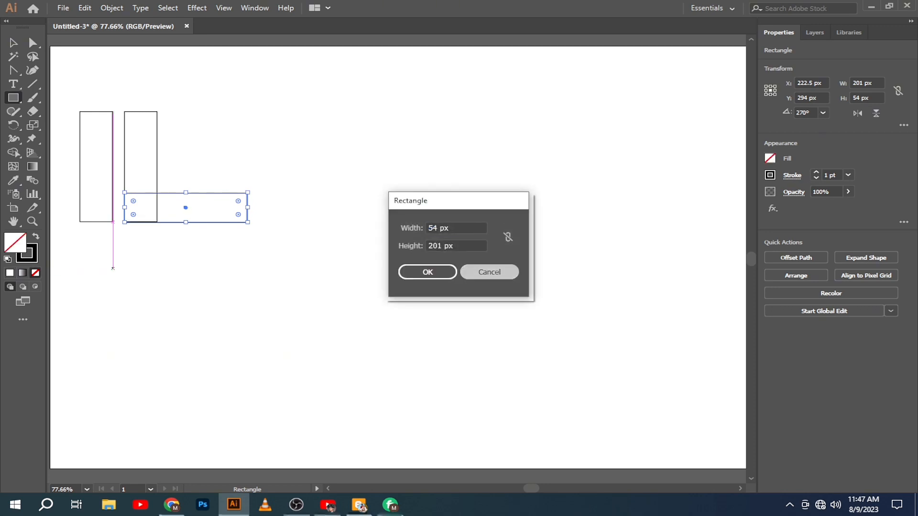
Step: Rotate the L-shaped pair into a sideways V and overlap its corner with the vertical bar to form a K
{"action": "key", "text": "v"}
{"action": "left_click_drag", "start_coordinate": [202, 109], "coordinate": [146, 196]}
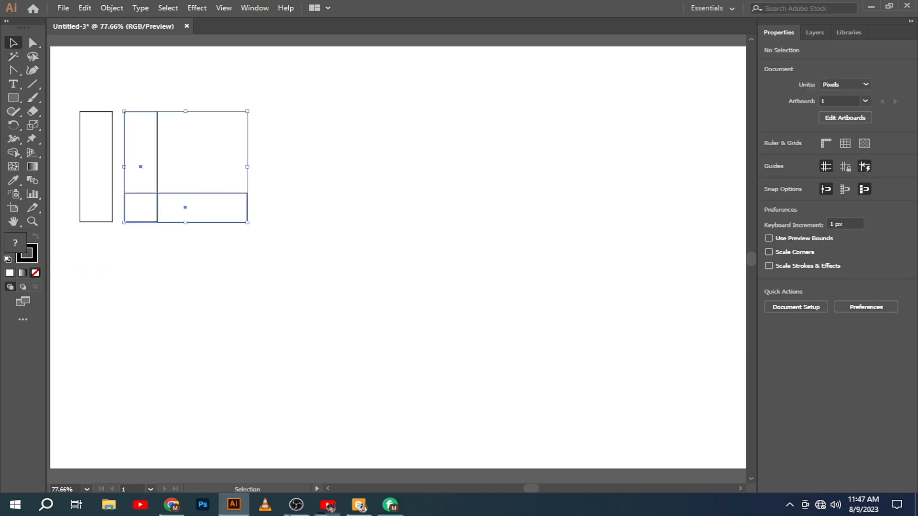
{"action": "left_click_drag", "start_coordinate": [249, 109], "coordinate": [293, 166]}
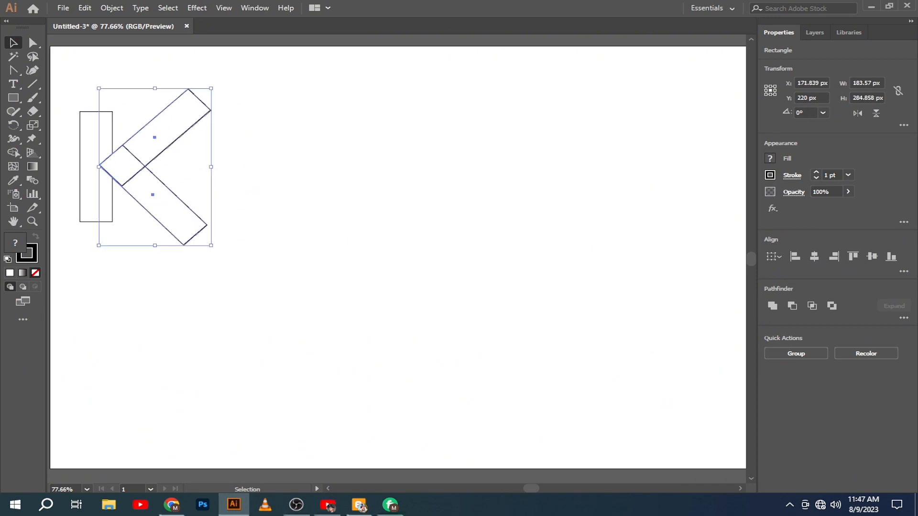
{"action": "key", "text": "Left"}
{"action": "key", "text": "Left"}
Step: Move all three K rectangles together slightly down and to the right
{"action": "left_click", "coordinate": [220, 71]}
{"action": "left_click_drag", "start_coordinate": [220, 70], "coordinate": [100, 201]}
{"action": "left_click_drag", "start_coordinate": [140, 169], "coordinate": [160, 188]}
{"action": "key", "text": "ctrl+shift+a"}
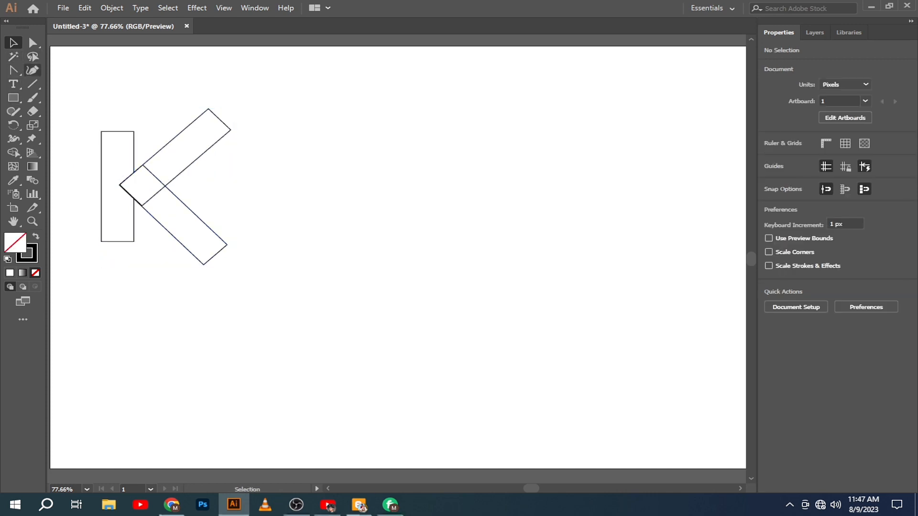
Step: Draw two horizontal lines about 270 px long across the arms, level with the vertical bar's top and bottom edges
{"action": "left_click", "coordinate": [32, 83]}
{"action": "left_click_drag", "start_coordinate": [101, 130], "coordinate": [266, 131]}
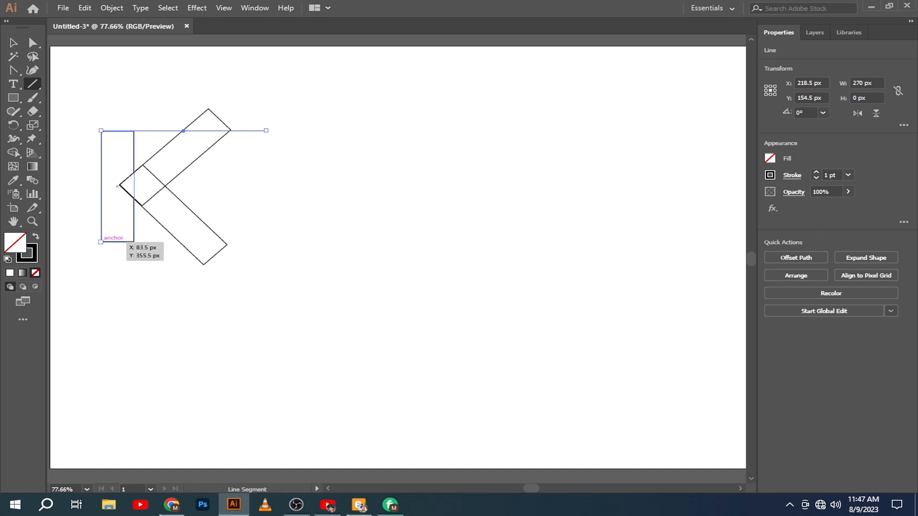
{"action": "left_click_drag", "start_coordinate": [100, 241], "coordinate": [266, 242]}
{"action": "key", "text": "v"}
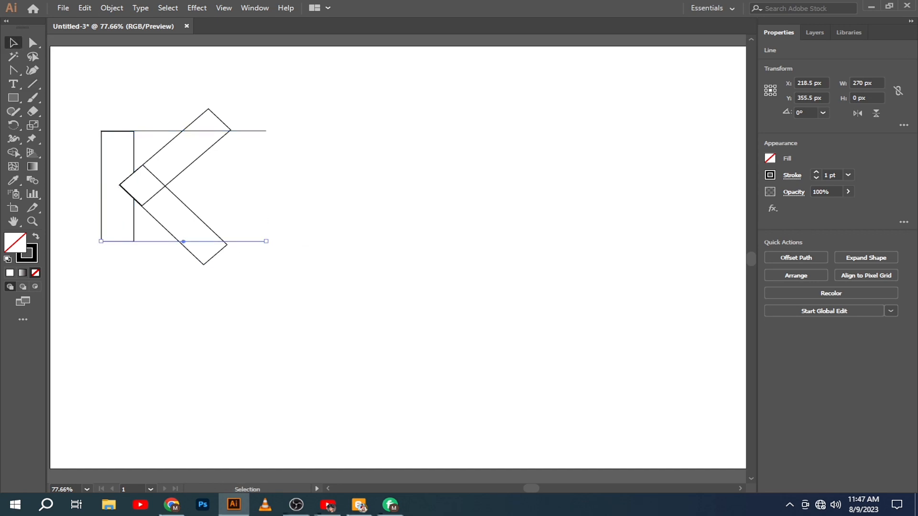
Step: Use Shape Builder to remove the arm ends beyond the two horizontal lines and the leftover line segments
{"action": "left_click_drag", "start_coordinate": [274, 77], "coordinate": [105, 278]}
{"action": "left_click", "coordinate": [14, 152]}
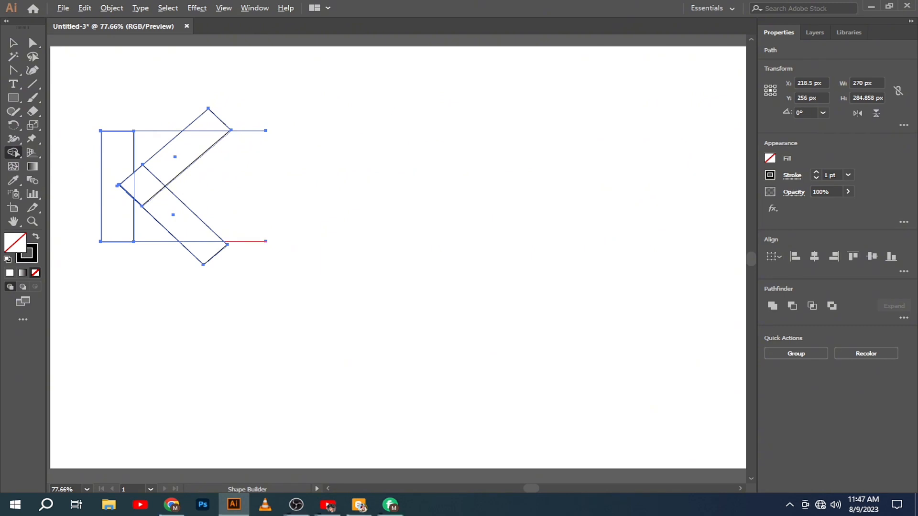
{"action": "left_click", "coordinate": [245, 242], "text": "alt"}
{"action": "left_click", "coordinate": [204, 252], "text": "alt"}
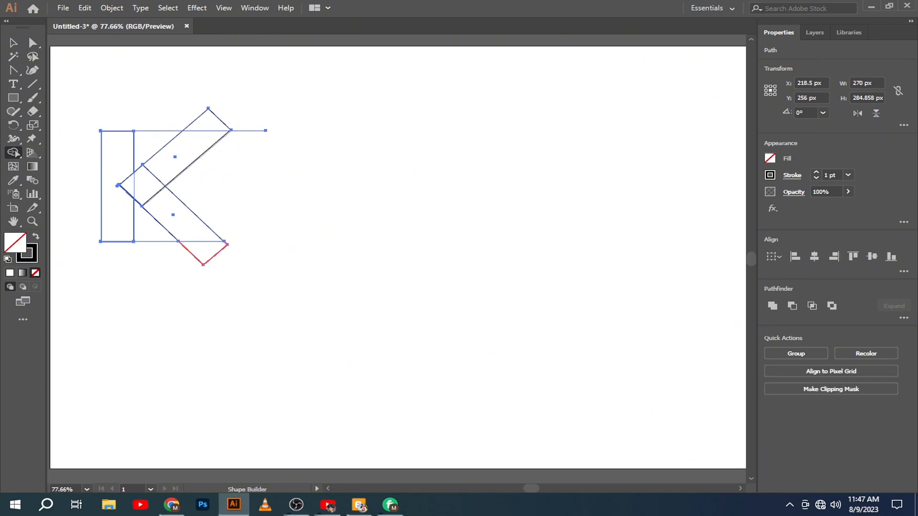
{"action": "left_click", "coordinate": [203, 251], "text": "alt"}
{"action": "left_click", "coordinate": [156, 241], "text": "alt"}
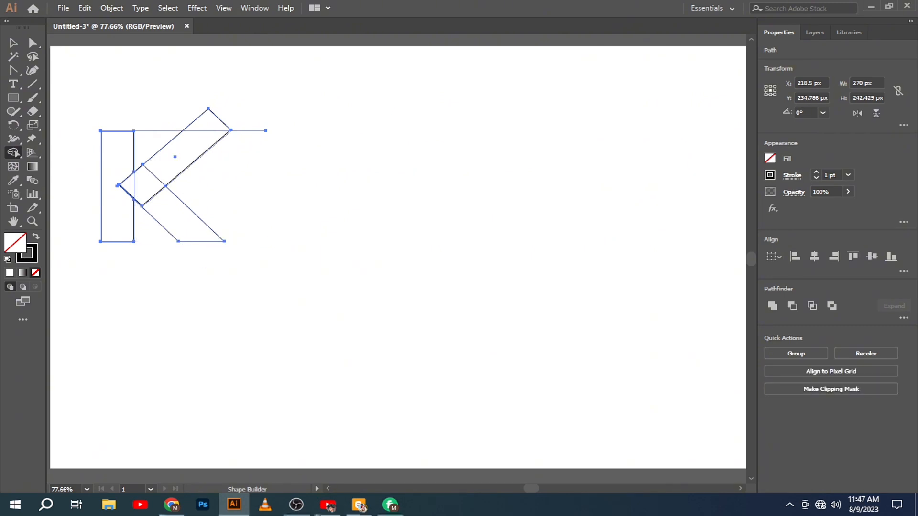
{"action": "left_click", "coordinate": [248, 130], "text": "alt"}
{"action": "left_click", "coordinate": [210, 120], "text": "alt"}
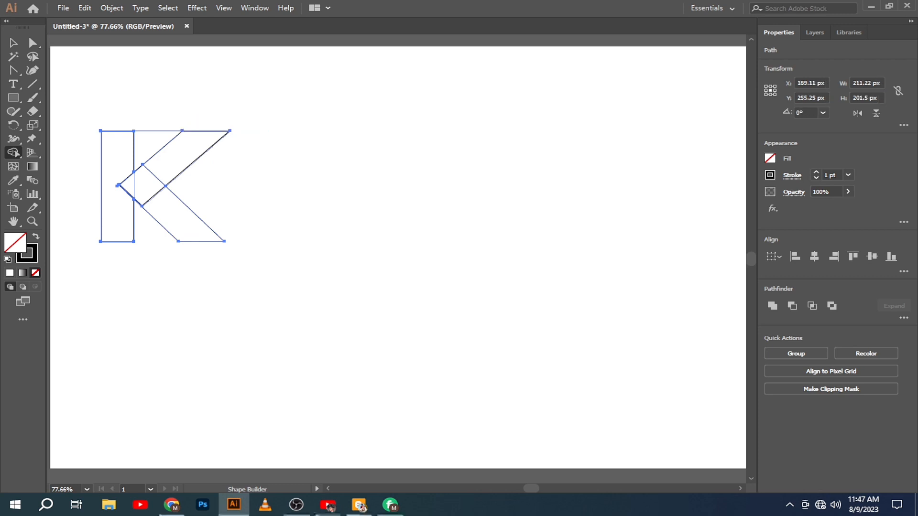
{"action": "left_click", "coordinate": [158, 131], "text": "alt"}
Step: Clear the inner overlap edges with Shape Builder to leave a single K outline, undoing the accidental removal of the stem
{"action": "left_click", "coordinate": [153, 196], "text": "alt"}
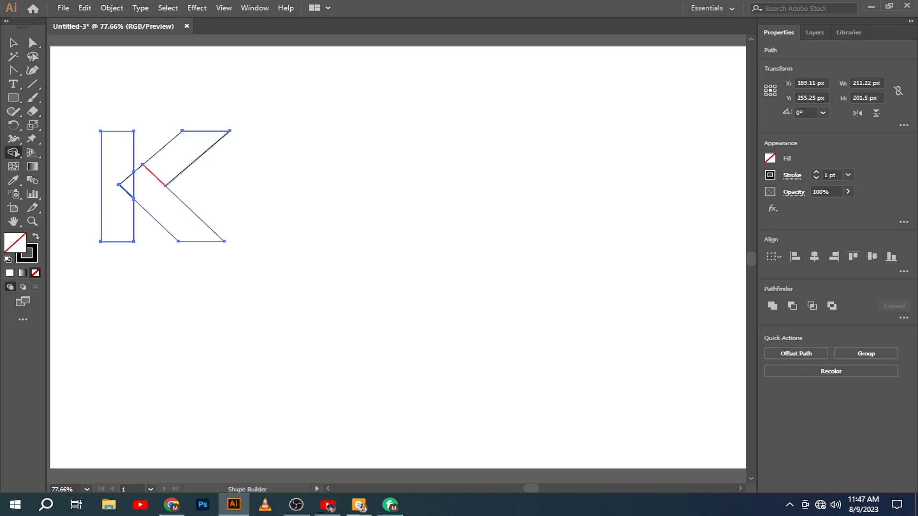
{"action": "left_click", "coordinate": [154, 175], "text": "alt"}
{"action": "left_click", "coordinate": [134, 186], "text": "alt"}
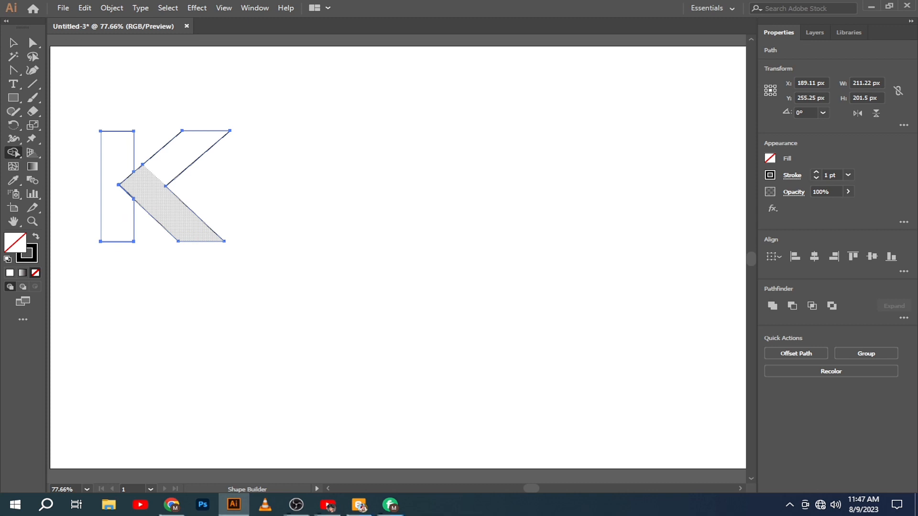
{"action": "left_click", "coordinate": [117, 210], "text": "alt"}
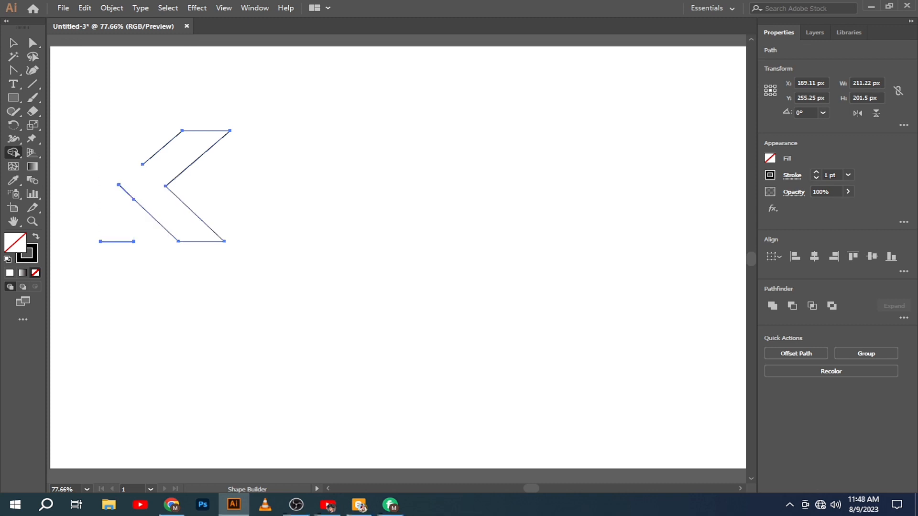
{"action": "key", "text": "ctrl+z"}
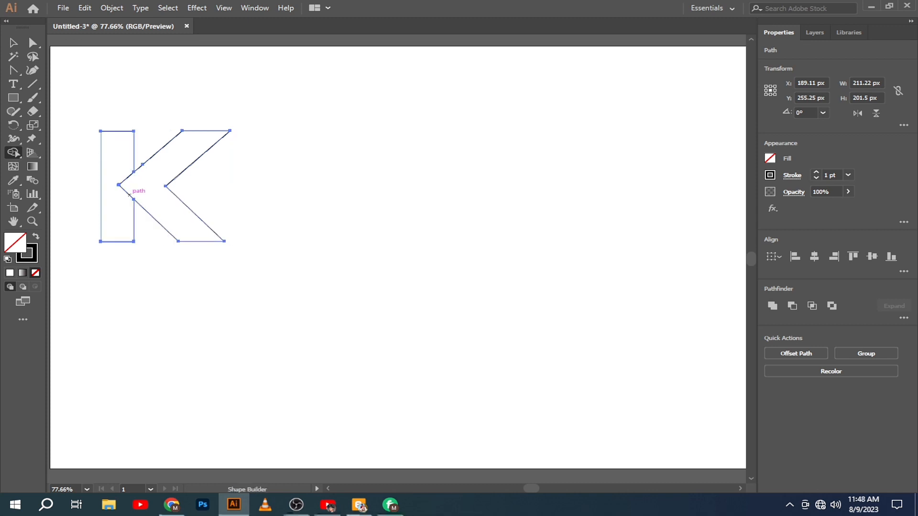
{"action": "key", "text": "alt"}
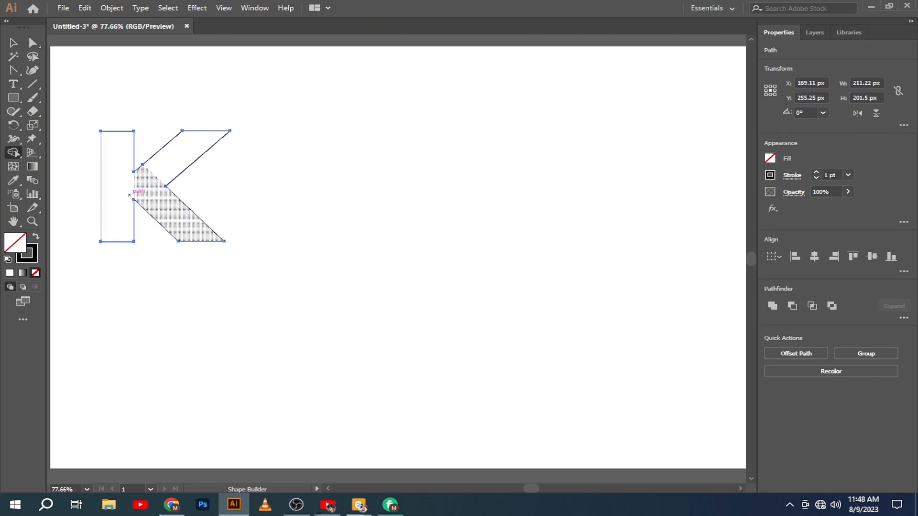
{"action": "left_click_drag", "start_coordinate": [149, 190], "coordinate": [122, 187]}
{"action": "left_click_drag", "start_coordinate": [167, 158], "coordinate": [129, 195]}
{"action": "left_click", "coordinate": [13, 43]}
{"action": "left_click", "coordinate": [273, 162]}
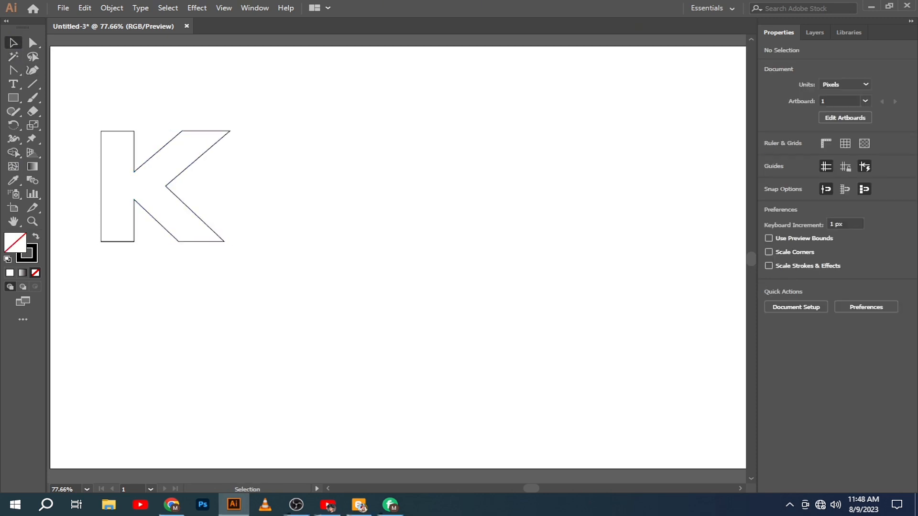
Step: Move the whole K outline slightly down and to the right, leaving it deselected
{"action": "left_click_drag", "start_coordinate": [262, 105], "coordinate": [105, 249]}
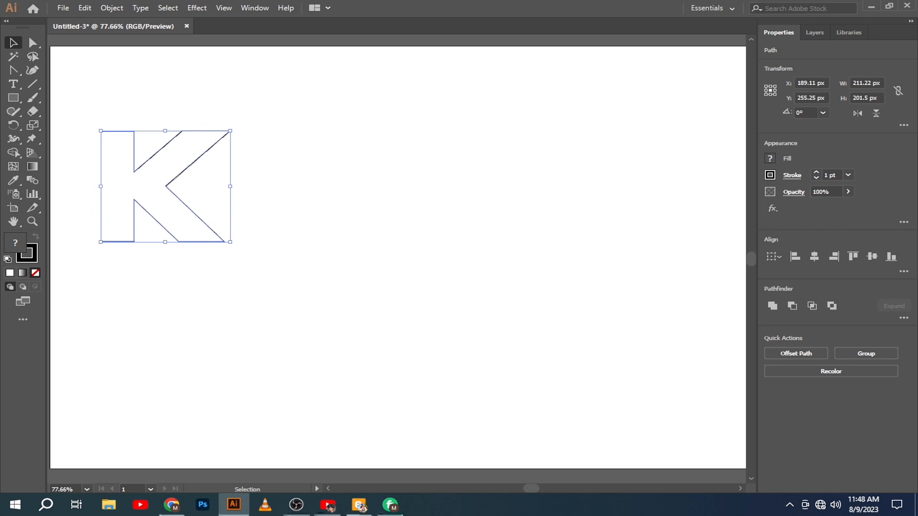
{"action": "left_click_drag", "start_coordinate": [162, 208], "coordinate": [172, 214]}
{"action": "left_click", "coordinate": [267, 216]}
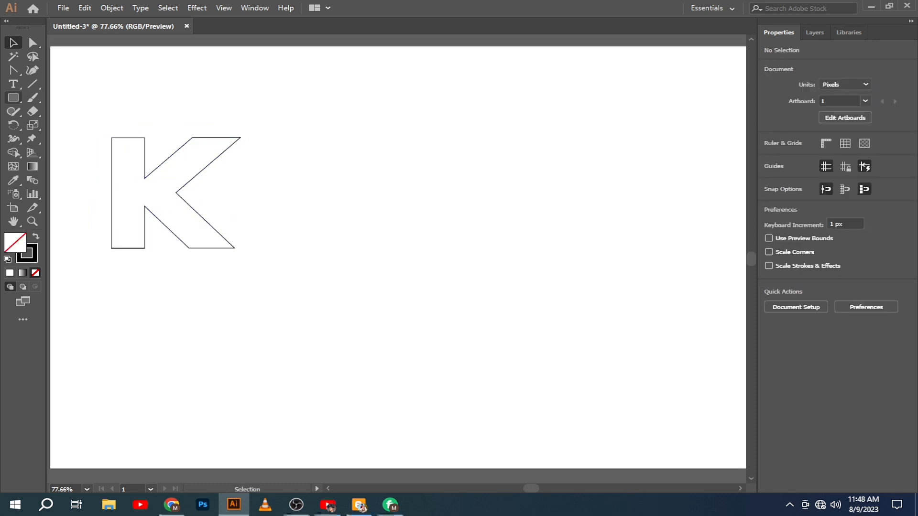
Step: Draw a circle about 60 px wide on the K's stem, nudge it down about 21 px, and duplicate it just below
{"action": "left_click_drag", "start_coordinate": [13, 98], "coordinate": [72, 126]}
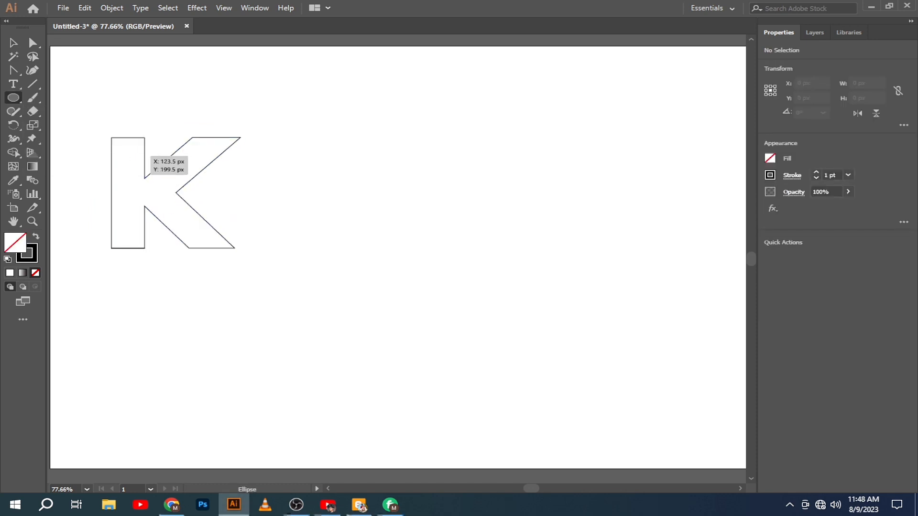
{"action": "left_click_drag", "start_coordinate": [128, 157], "coordinate": [146, 175]}
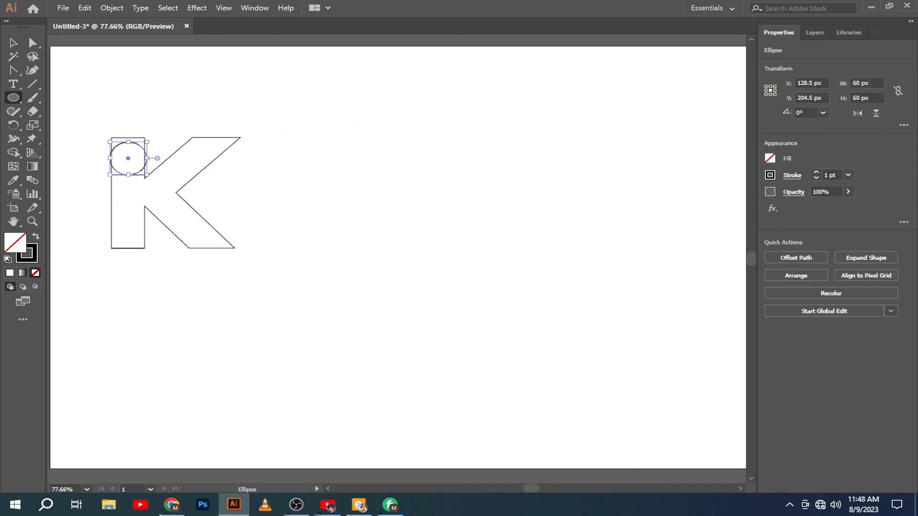
{"action": "key", "text": "Down"}
{"action": "key", "text": "Down"}
{"action": "key", "text": "Down"}
{"action": "key", "text": "Down"}
{"action": "key", "text": "Down"}
{"action": "key", "text": "Down"}
{"action": "key", "text": "Down"}
{"action": "key", "text": "Down"}
{"action": "key", "text": "Down"}
{"action": "key", "text": "Down"}
{"action": "key", "text": "Down"}
{"action": "key", "text": "Down"}
{"action": "key", "text": "Down"}
{"action": "key", "text": "Down"}
{"action": "key", "text": "Down"}
{"action": "key", "text": "Down"}
{"action": "key", "text": "Down"}
{"action": "key", "text": "Down"}
{"action": "key", "text": "Down"}
{"action": "key", "text": "Down"}
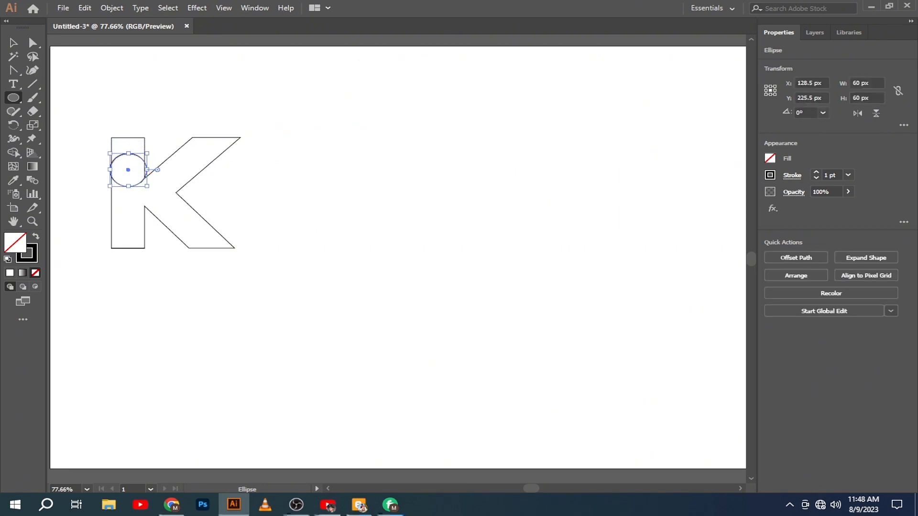
{"action": "left_click_drag", "start_coordinate": [128, 170], "coordinate": [129, 206]}
{"action": "left_click", "coordinate": [13, 43]}
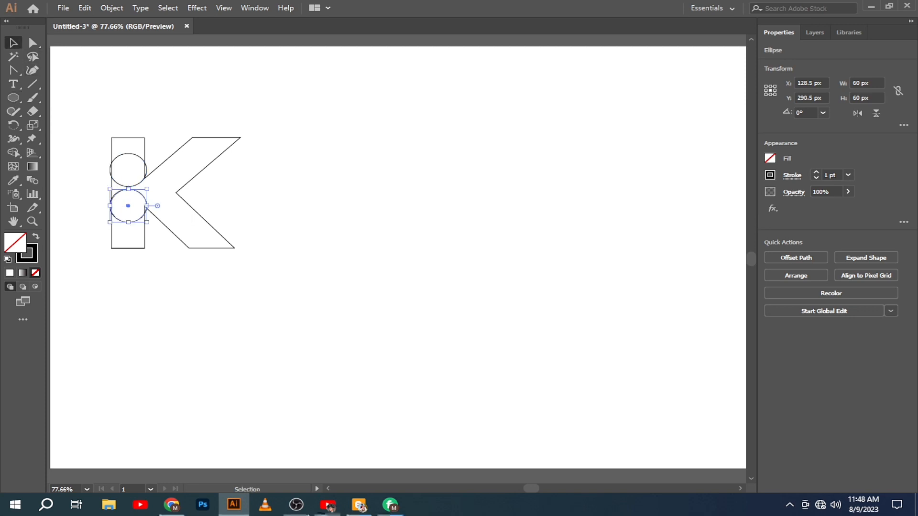
Step: Merge the upper circle with the upper stem and the lower circle with the lower stem using Shape Builder
{"action": "left_click", "coordinate": [249, 102]}
{"action": "left_click_drag", "start_coordinate": [249, 102], "coordinate": [116, 283]}
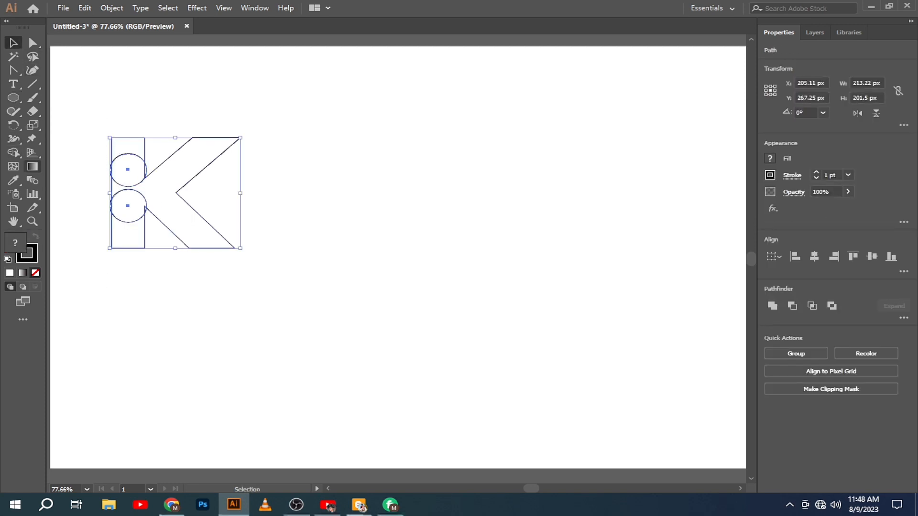
{"action": "left_click", "coordinate": [14, 152]}
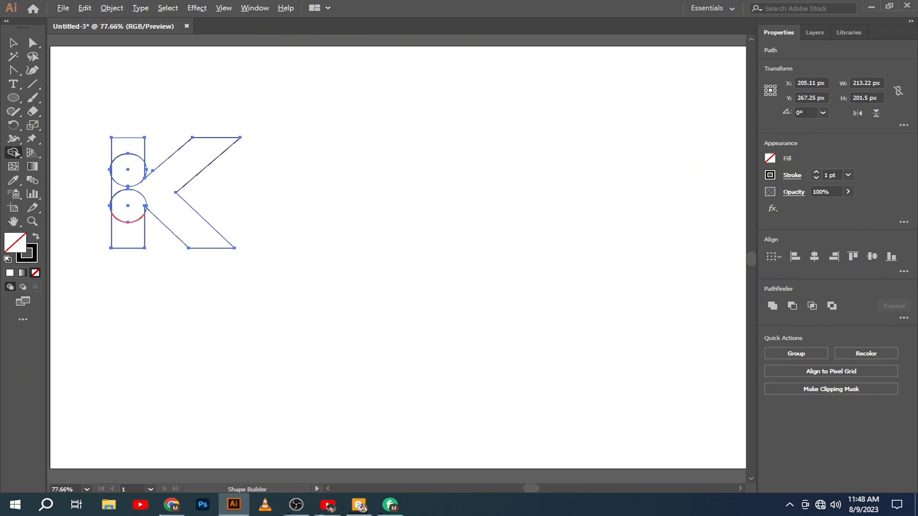
{"action": "left_click_drag", "start_coordinate": [128, 211], "coordinate": [128, 235]}
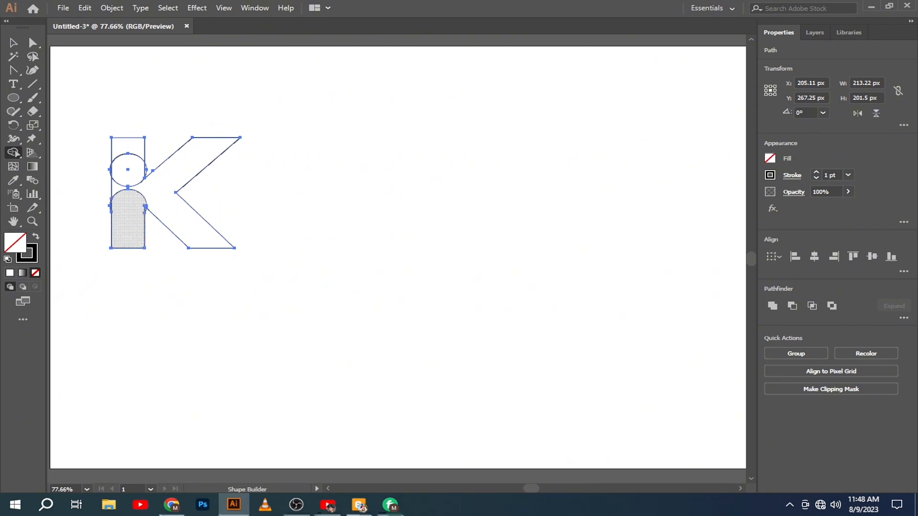
{"action": "left_click_drag", "start_coordinate": [128, 167], "coordinate": [128, 147]}
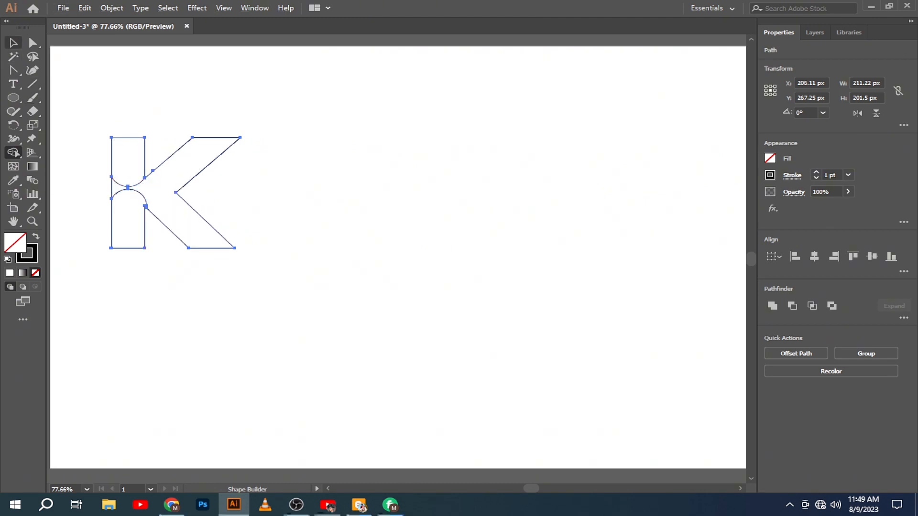
{"action": "left_click", "coordinate": [13, 43]}
{"action": "left_click", "coordinate": [168, 91]}
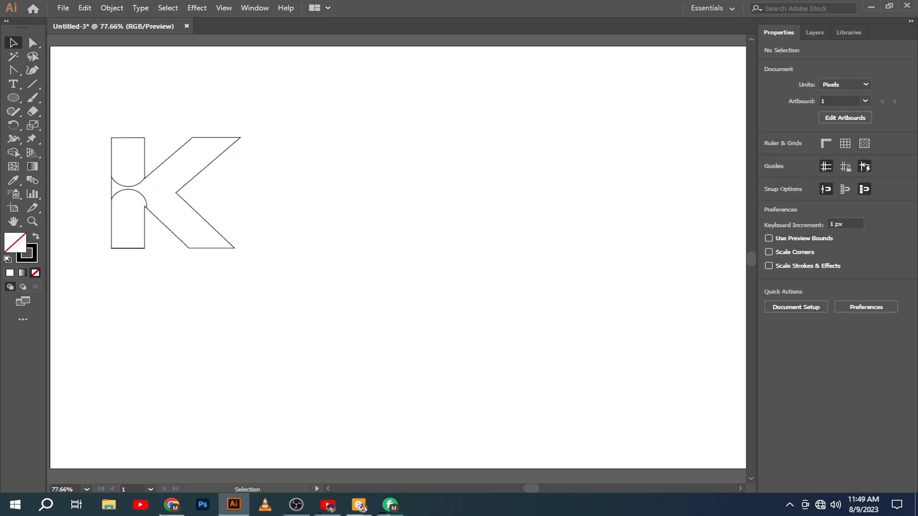
Step: Nudge the lower stem's rounded arc 3 px down and 2 px left to fit the stem
{"action": "left_click", "coordinate": [140, 193]}
{"action": "key", "text": "Down"}
{"action": "key", "text": "Down"}
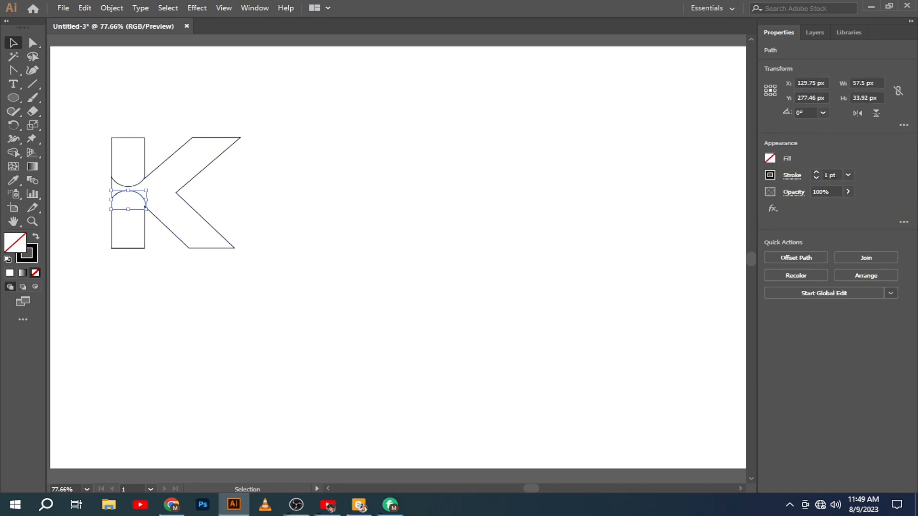
{"action": "key", "text": "Left"}
{"action": "key", "text": "Down"}
{"action": "key", "text": "Left"}
{"action": "key", "text": "ctrl+shift+a"}
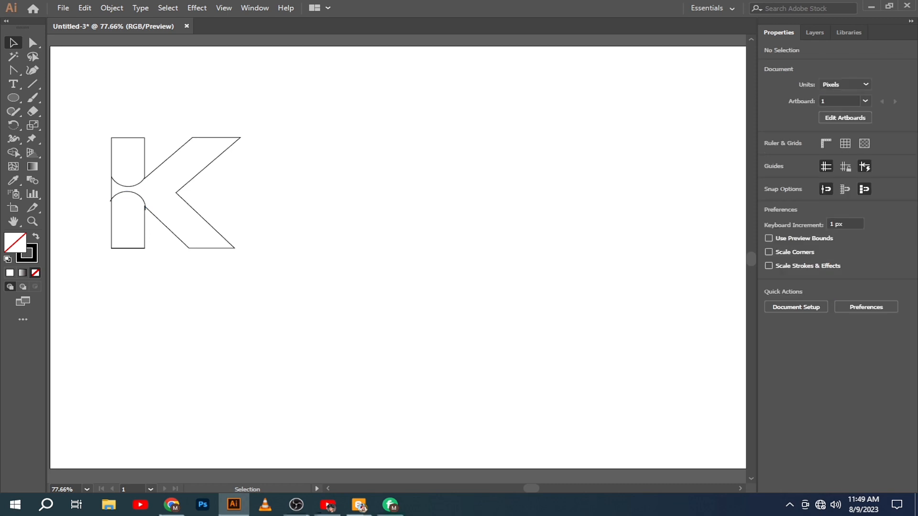
Step: Trim the ends of the lower arc that overhang the stem using Shape Builder
{"action": "left_click", "coordinate": [112, 203]}
{"action": "key", "text": "shift+m"}
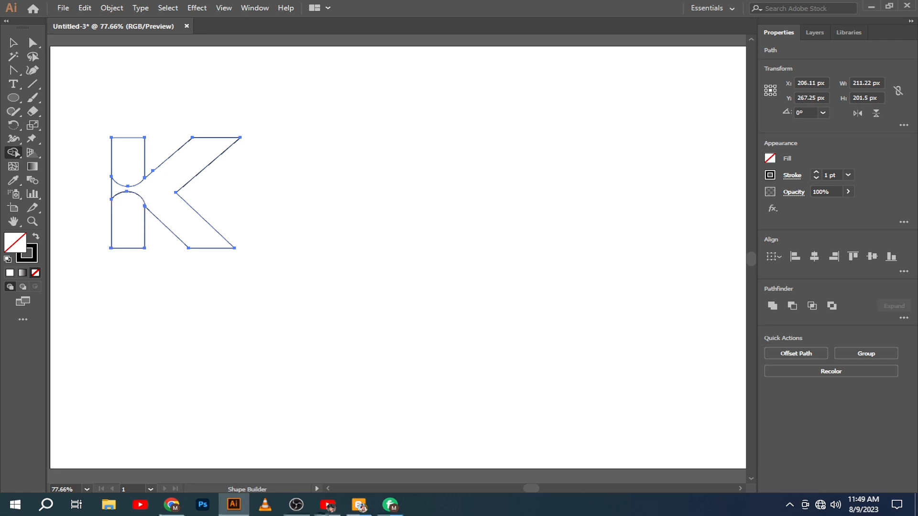
{"action": "left_click", "coordinate": [14, 43]}
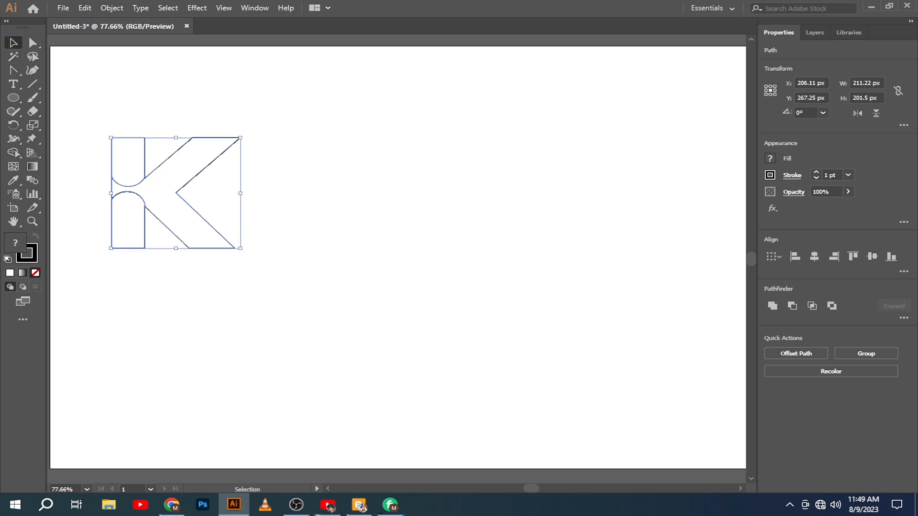
Step: Nudge the lower stem's rounded arc about 8 px down to widen the gap between the two arcs
{"action": "left_click", "coordinate": [129, 190]}
{"action": "left_click", "coordinate": [130, 192]}
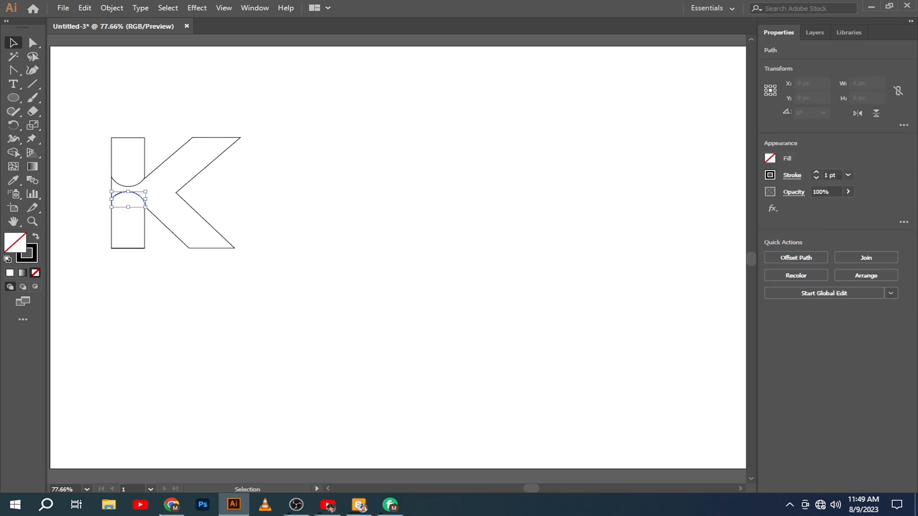
{"action": "key", "text": "Down"}
{"action": "key", "text": "Down"}
{"action": "key", "text": "Down"}
{"action": "key", "text": "Down"}
{"action": "key", "text": "Down"}
{"action": "key", "text": "Down"}
{"action": "key", "text": "Down"}
{"action": "key", "text": "Down"}
{"action": "key", "text": "Down"}
{"action": "key", "text": "Down"}
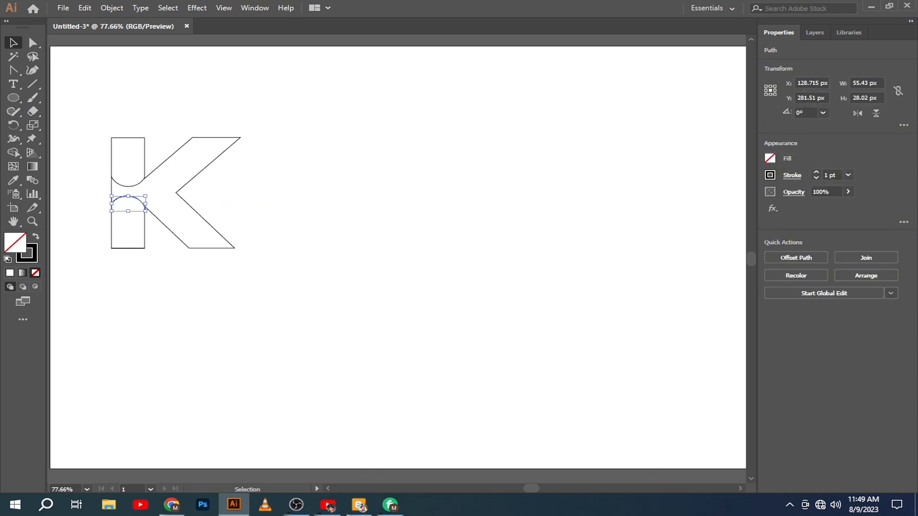
{"action": "key", "text": "Up"}
{"action": "key", "text": "Up"}
{"action": "key", "text": "Left"}
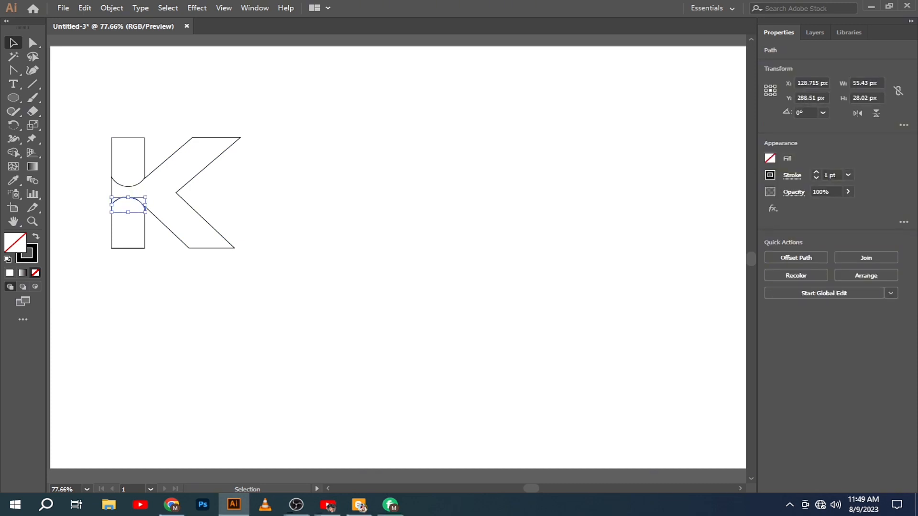
Step: Nudge the upper stem's rounded arc 2 px up, away from the lower arc
{"action": "left_click", "coordinate": [130, 192]}
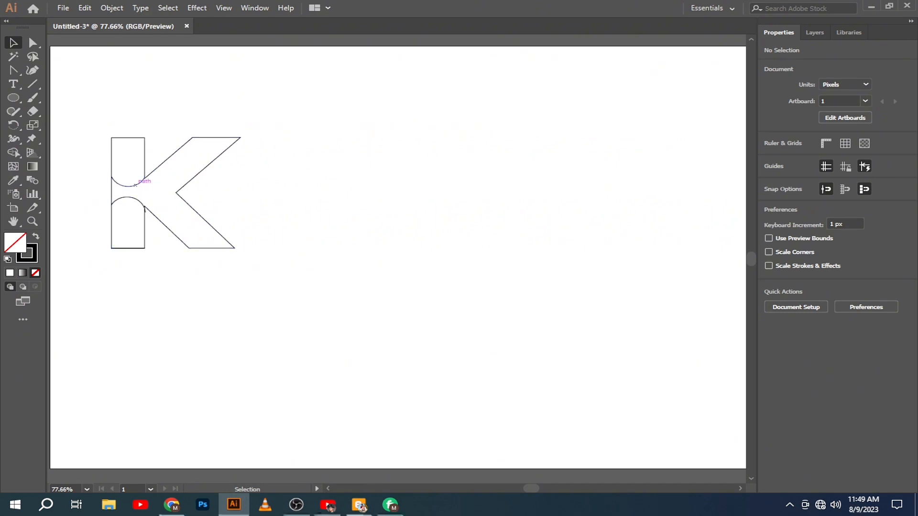
{"action": "left_click", "coordinate": [136, 185]}
{"action": "key", "text": "Up"}
{"action": "key", "text": "Up"}
{"action": "left_click", "coordinate": [129, 192]}
Step: Clean up the whole K with Shape Builder and delete the extra arc on the upper stem
{"action": "key", "text": "ctrl+a"}
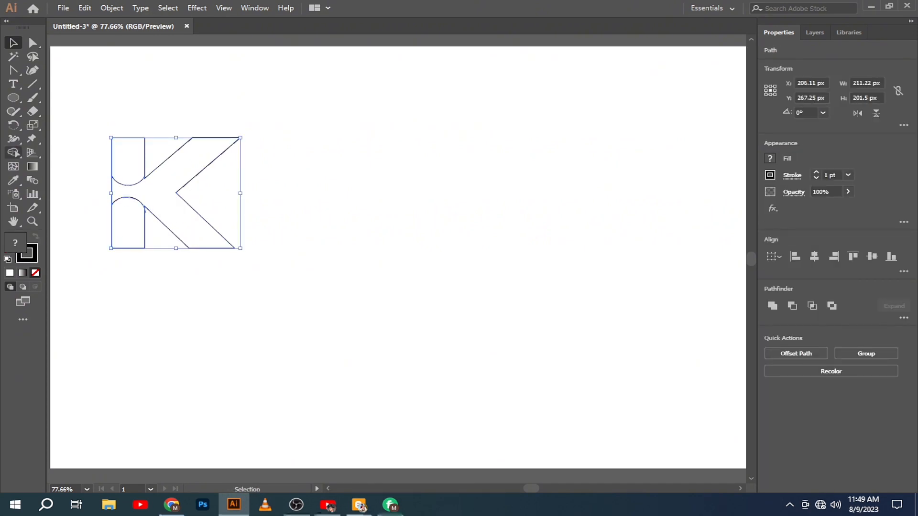
{"action": "left_click", "coordinate": [12, 152]}
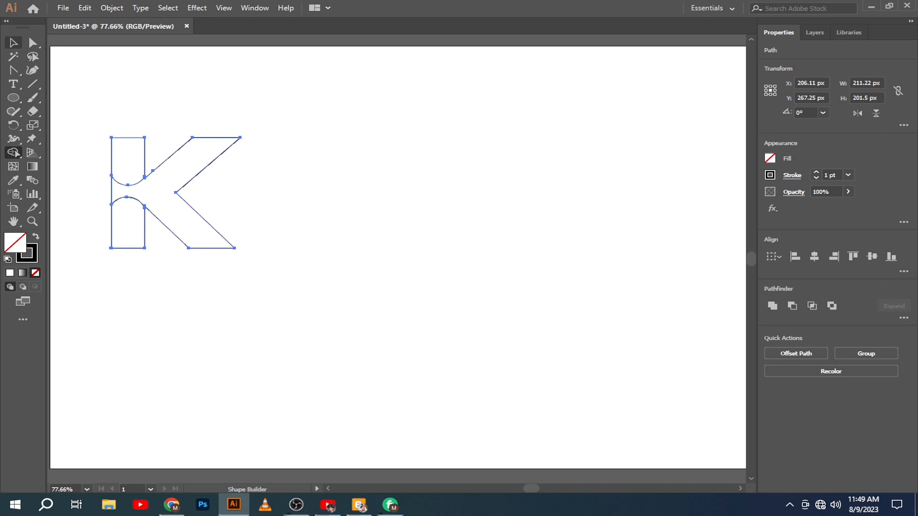
{"action": "left_click", "coordinate": [13, 43]}
{"action": "left_click", "coordinate": [214, 189]}
{"action": "left_click", "coordinate": [142, 180]}
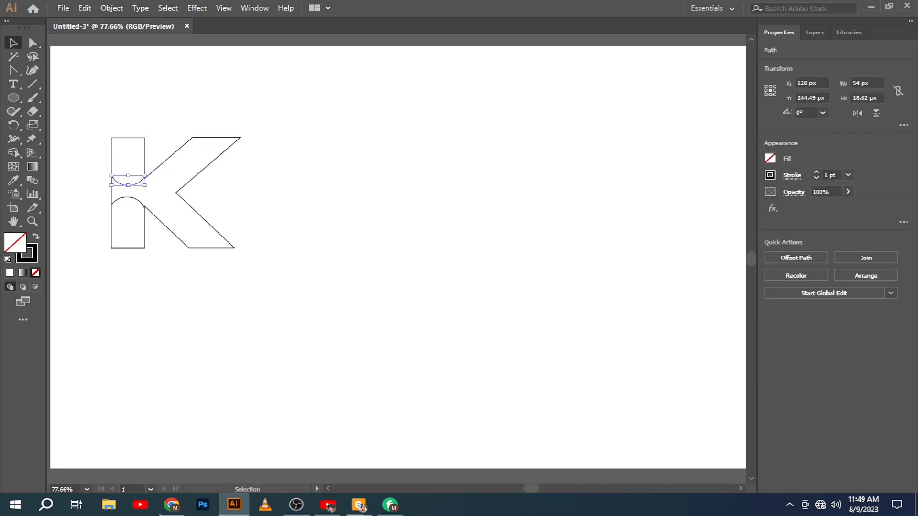
{"action": "key", "text": "Delete"}
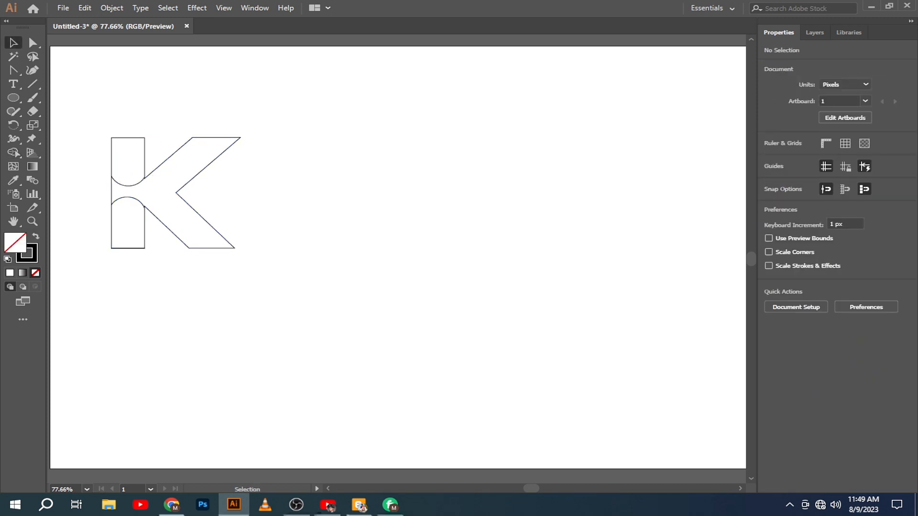
Step: Fill the whole K with the default white-to-black linear gradient
{"action": "left_click_drag", "start_coordinate": [122, 102], "coordinate": [256, 246]}
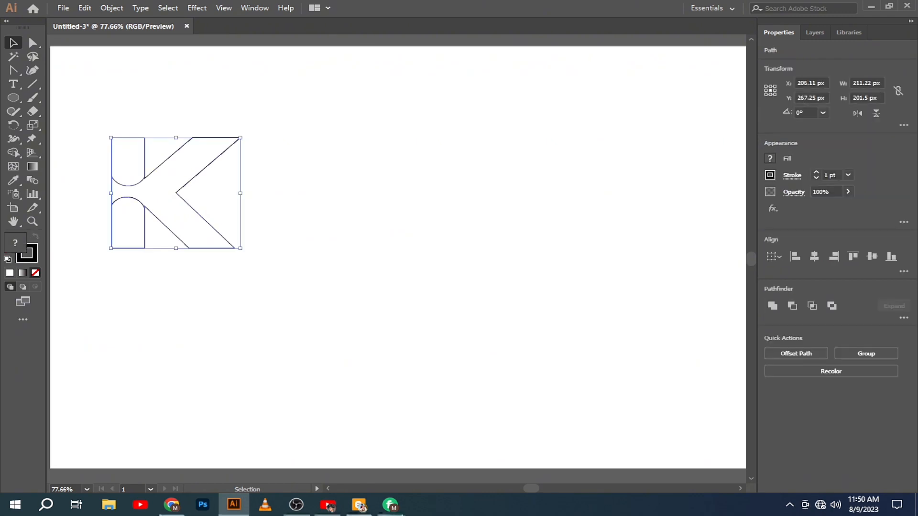
{"action": "left_click", "coordinate": [255, 7]}
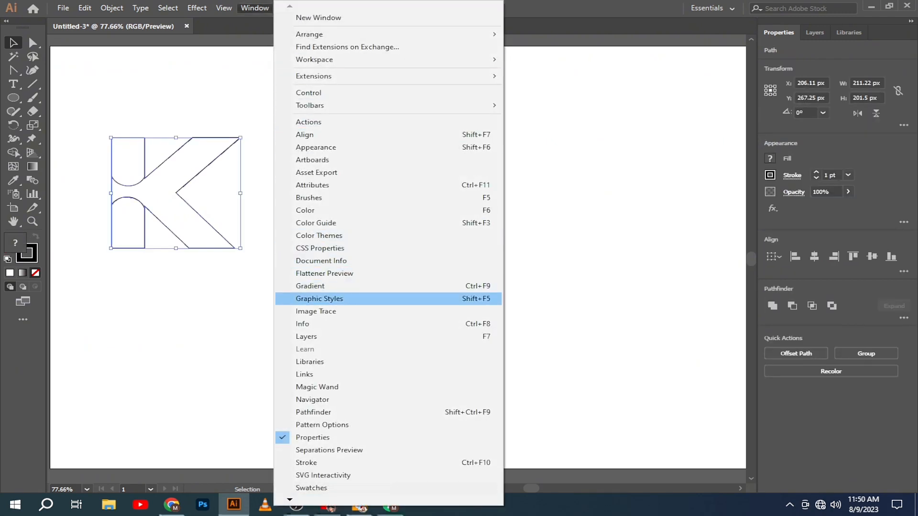
{"action": "left_click", "coordinate": [310, 286]}
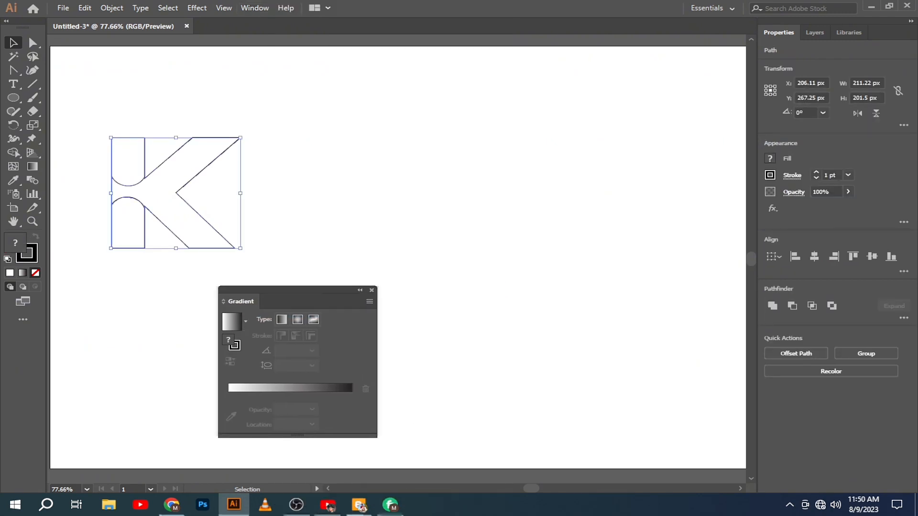
{"action": "left_click", "coordinate": [232, 321]}
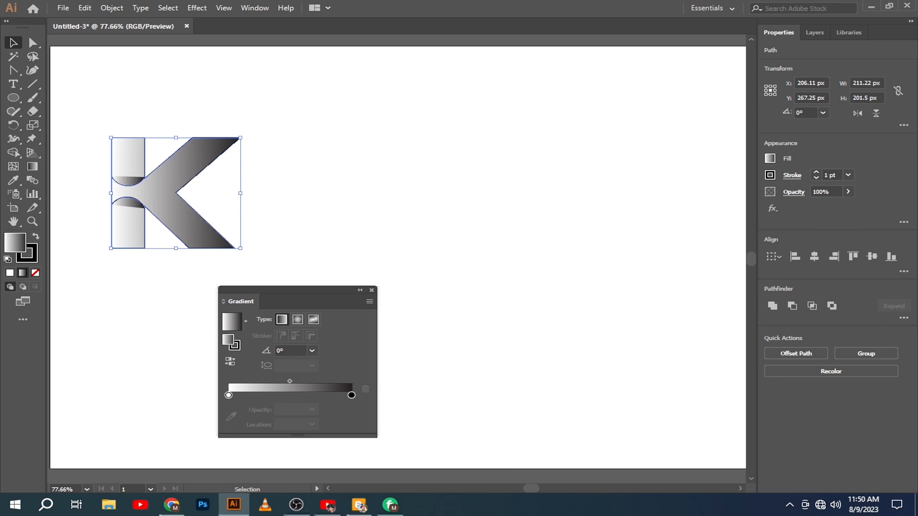
{"action": "key", "text": "a"}
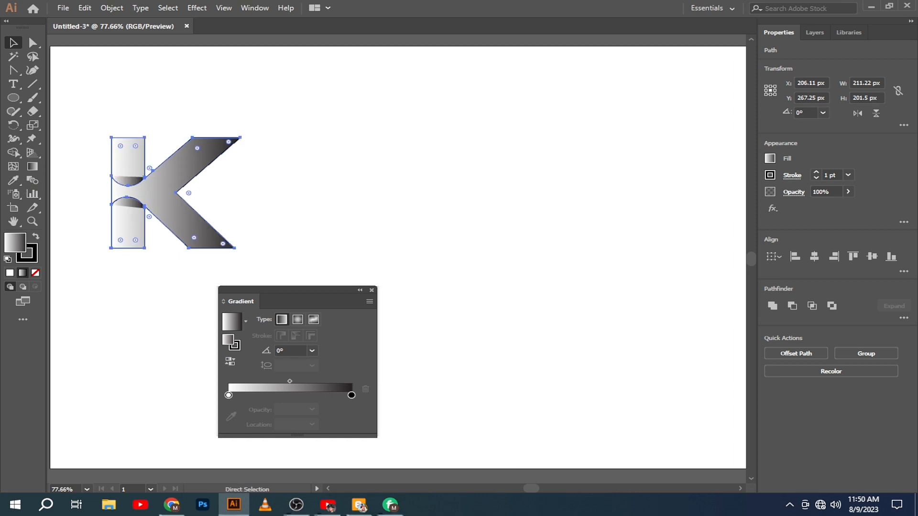
{"action": "key", "text": "v"}
{"action": "left_click_drag", "start_coordinate": [291, 291], "coordinate": [313, 299]}
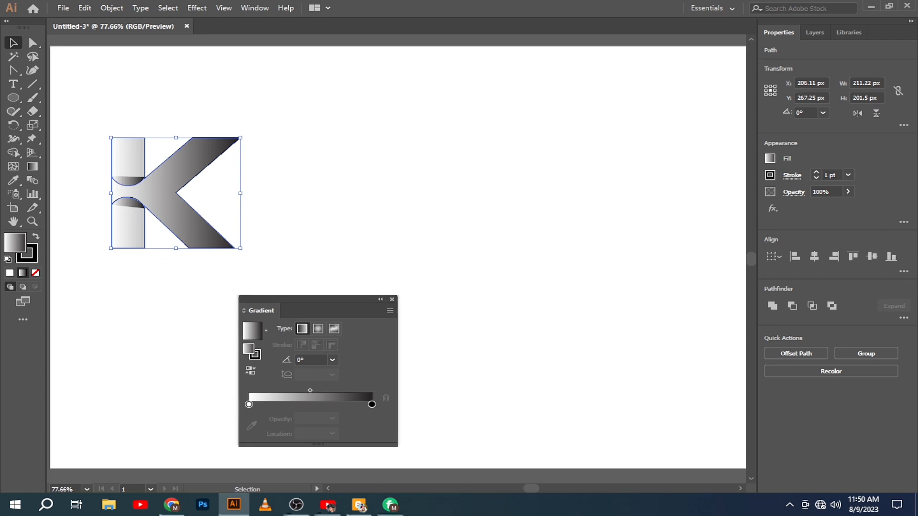
Step: Merge the rounded segments with the upper and lower stem pieces using Shape Builder
{"action": "left_click", "coordinate": [266, 273]}
{"action": "left_click_drag", "start_coordinate": [266, 273], "coordinate": [89, 127]}
{"action": "key", "text": "shift+m"}
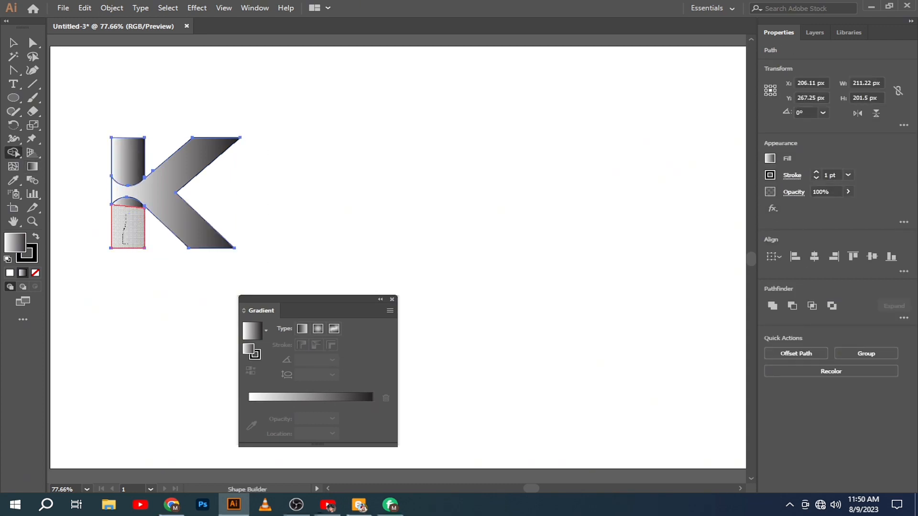
{"action": "left_click", "coordinate": [124, 229]}
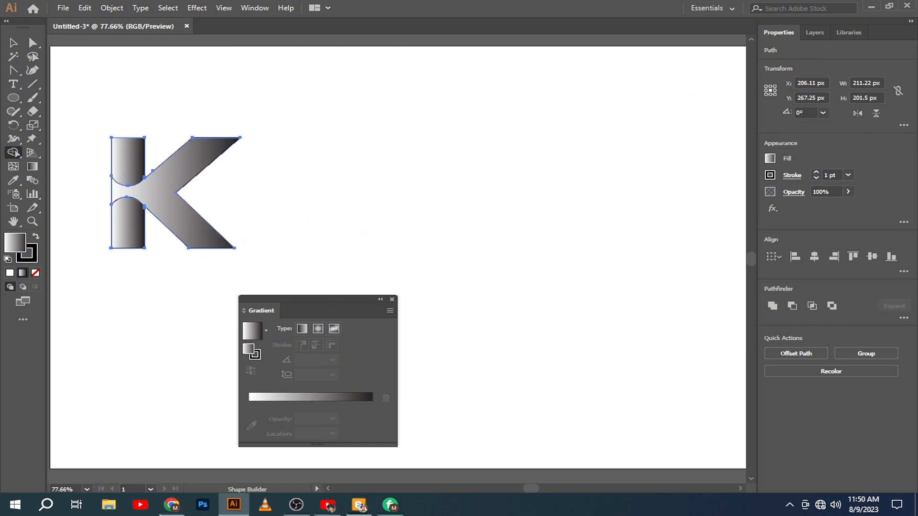
Step: Reselect the whole K and reapply the linear gradient fill to all its parts
{"action": "key", "text": "v"}
{"action": "left_click", "coordinate": [245, 98]}
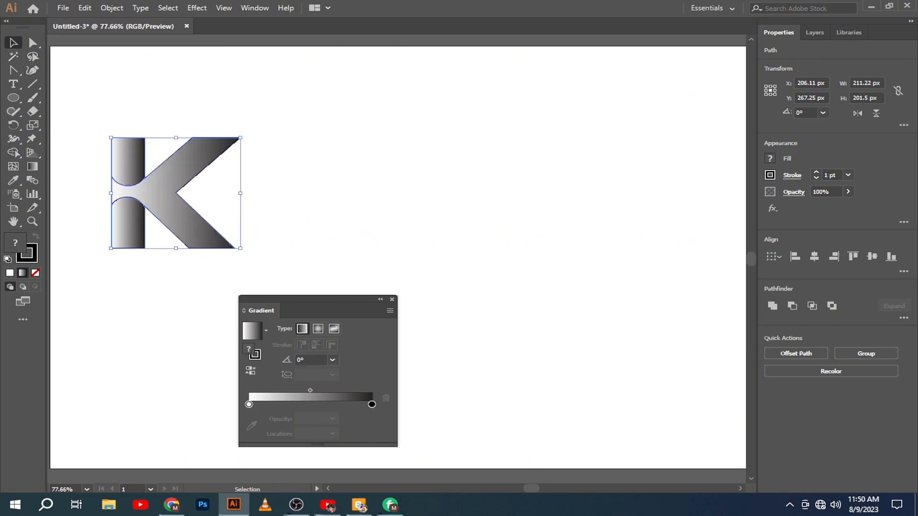
{"action": "left_click_drag", "start_coordinate": [245, 97], "coordinate": [123, 230]}
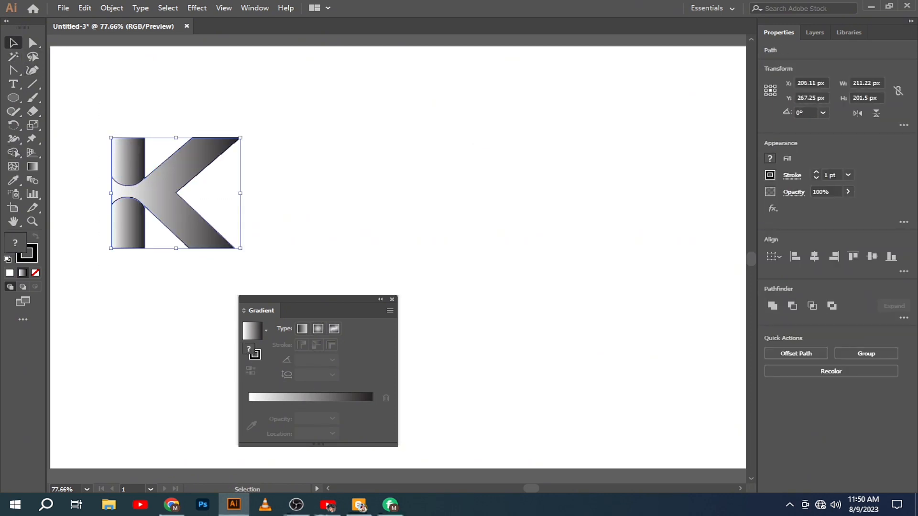
{"action": "left_click", "coordinate": [266, 331]}
{"action": "left_click", "coordinate": [302, 329]}
{"action": "left_click", "coordinate": [302, 329]}
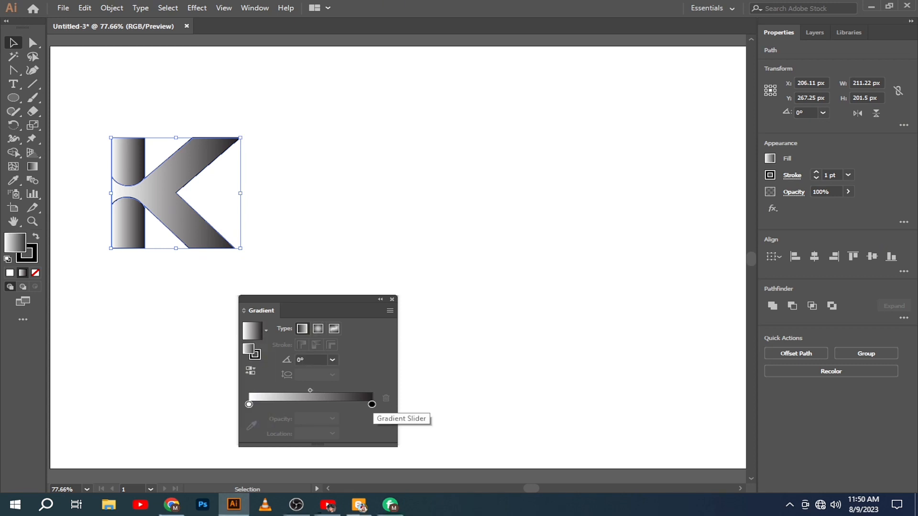
Step: Set both color stops of the K's gradient to blue R=0 G=113 B=188 and close the gradient settings
{"action": "double_click", "coordinate": [371, 405]}
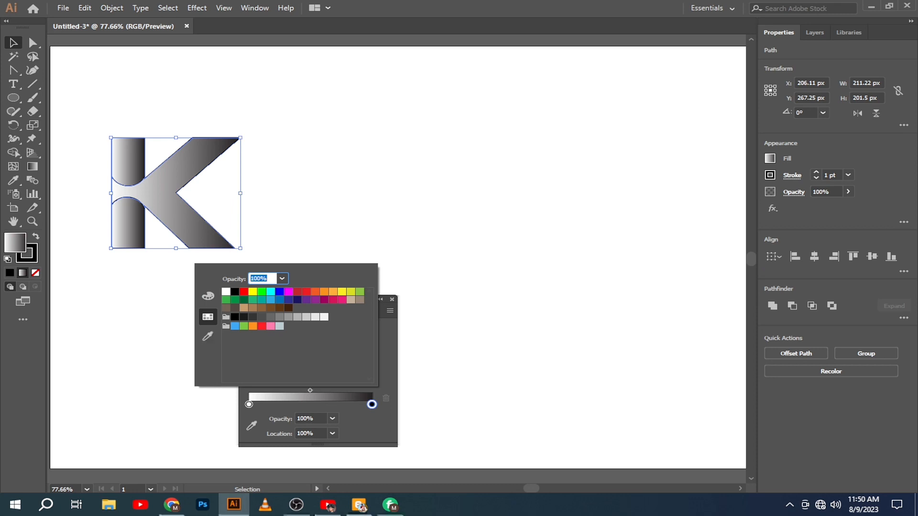
{"action": "left_click", "coordinate": [207, 296]}
{"action": "left_click", "coordinate": [208, 337]}
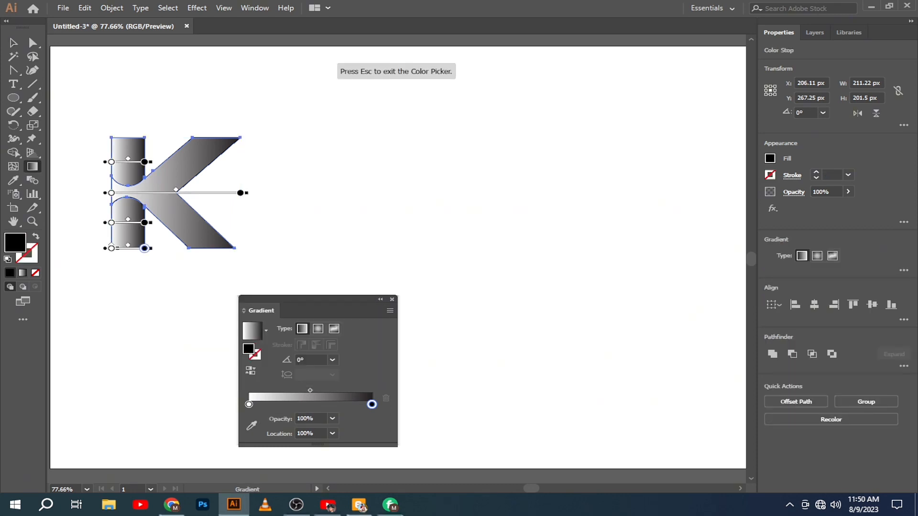
{"action": "key", "text": "Escape"}
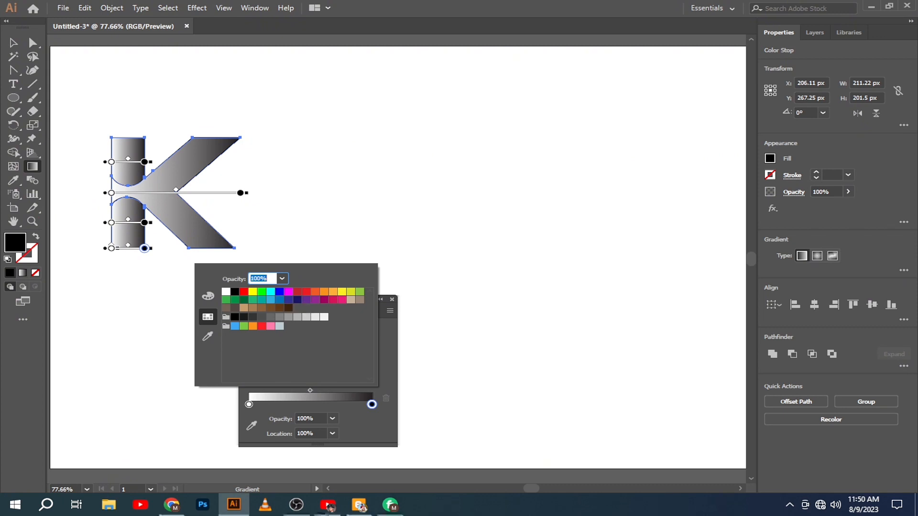
{"action": "left_click", "coordinate": [279, 299]}
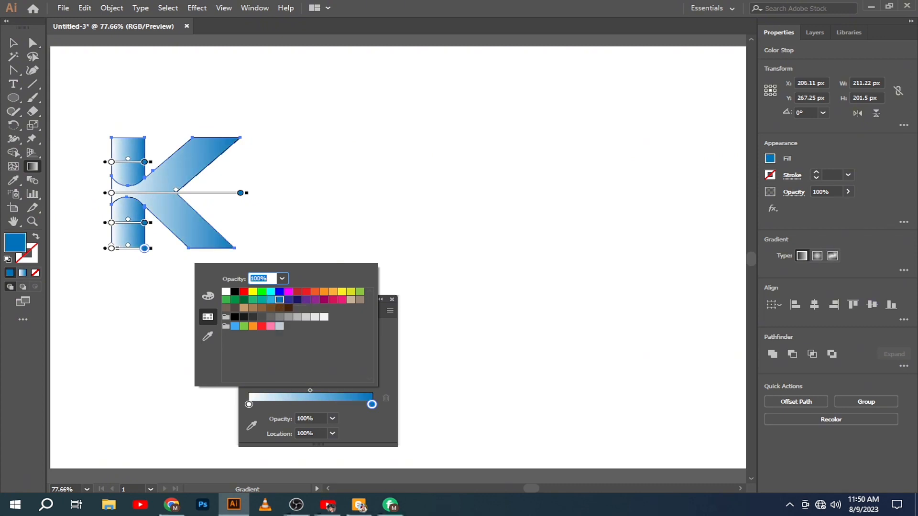
{"action": "double_click", "coordinate": [248, 404]}
{"action": "left_click", "coordinate": [280, 300]}
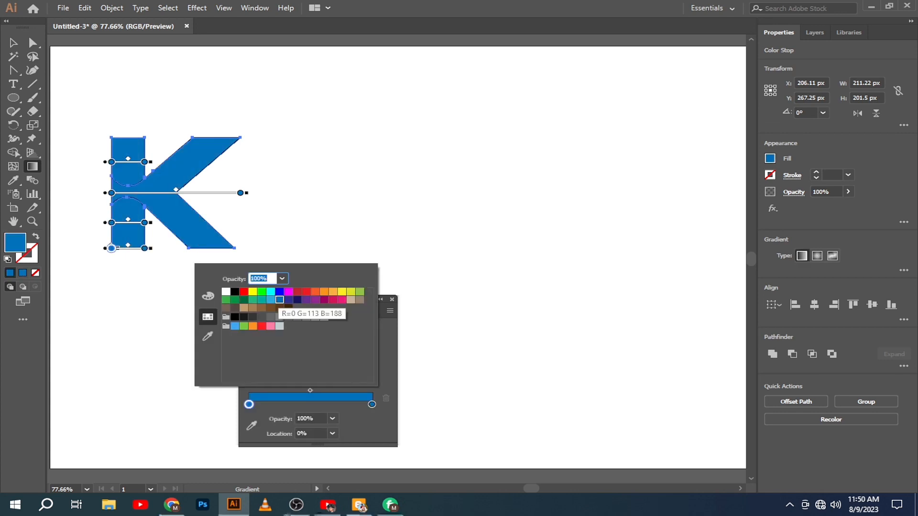
{"action": "key", "text": "Escape"}
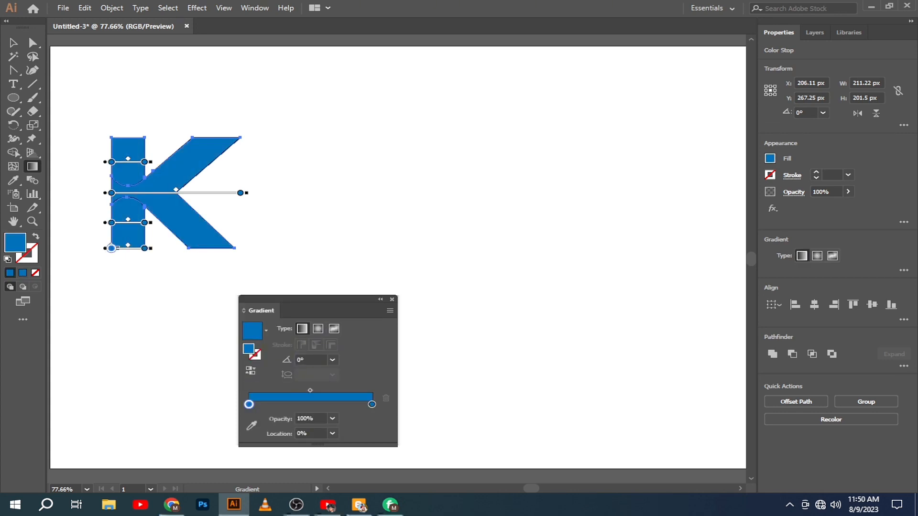
{"action": "left_click", "coordinate": [392, 300]}
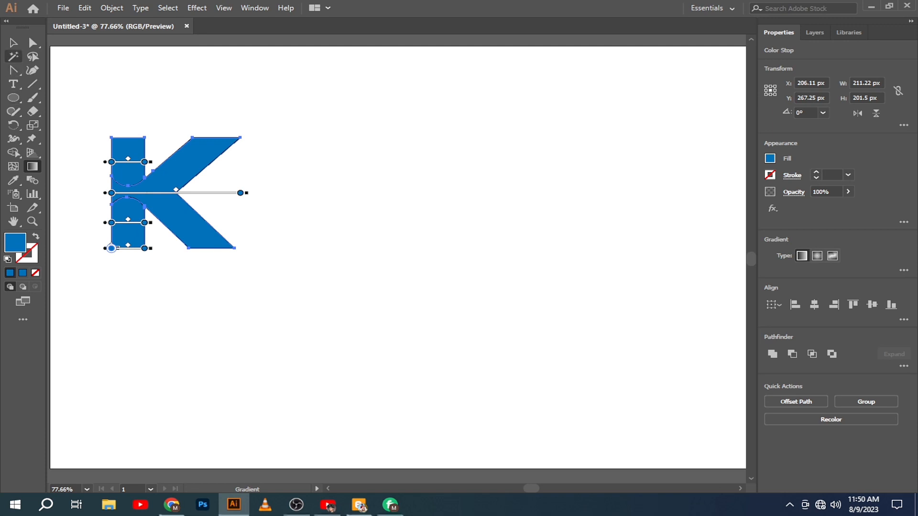
Step: Redraw the gradient direction diagonally across the upper and lower stem pieces with the Gradient tool
{"action": "left_click", "coordinate": [13, 42]}
{"action": "key", "text": "ctrl+shift+a"}
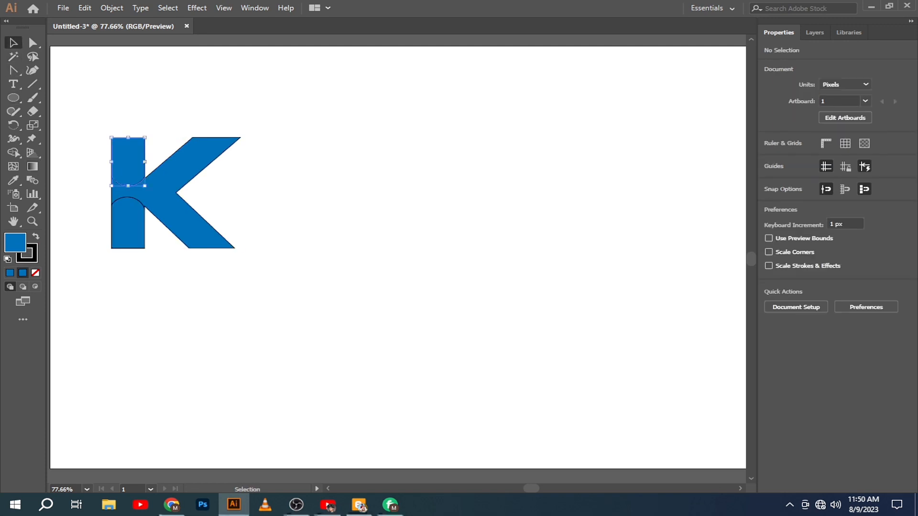
{"action": "left_click", "coordinate": [128, 223], "text": "shift"}
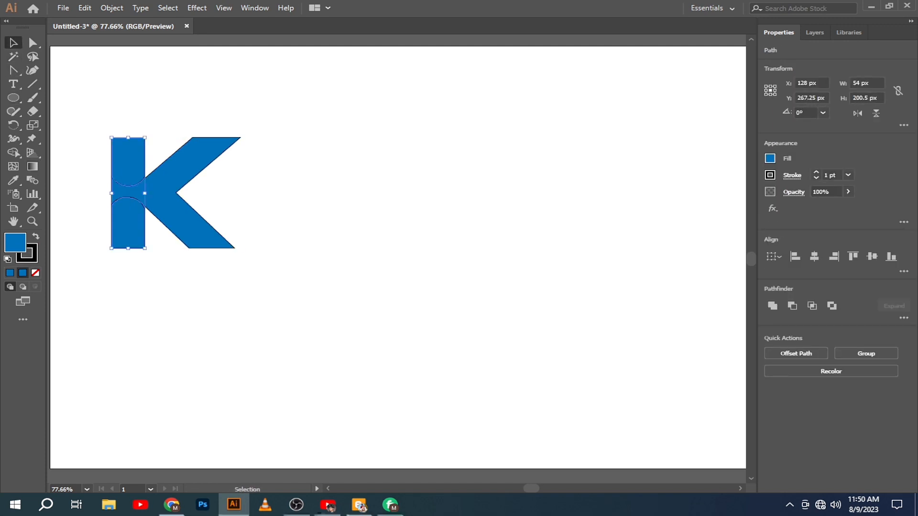
{"action": "key", "text": "g"}
{"action": "mouse_move", "coordinate": [141, 112]}
{"action": "left_mouse_down"}
{"action": "mouse_move", "coordinate": [127, 154]}
{"action": "mouse_move", "coordinate": [121, 262]}
{"action": "mouse_move", "coordinate": [114, 256]}
{"action": "left_mouse_up"}
{"action": "left_click_drag", "start_coordinate": [117, 235], "coordinate": [137, 262]}
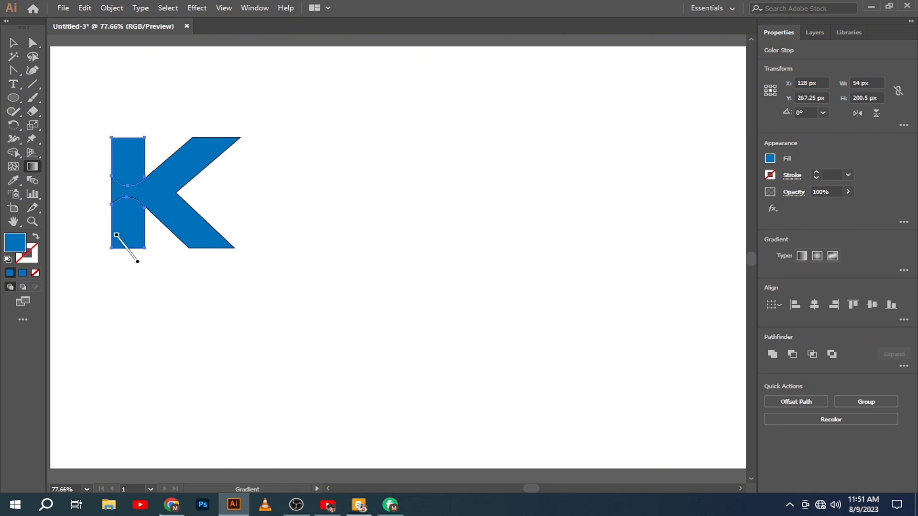
{"action": "key", "text": "v"}
{"action": "left_click", "coordinate": [138, 261]}
{"action": "left_click", "coordinate": [127, 163]}
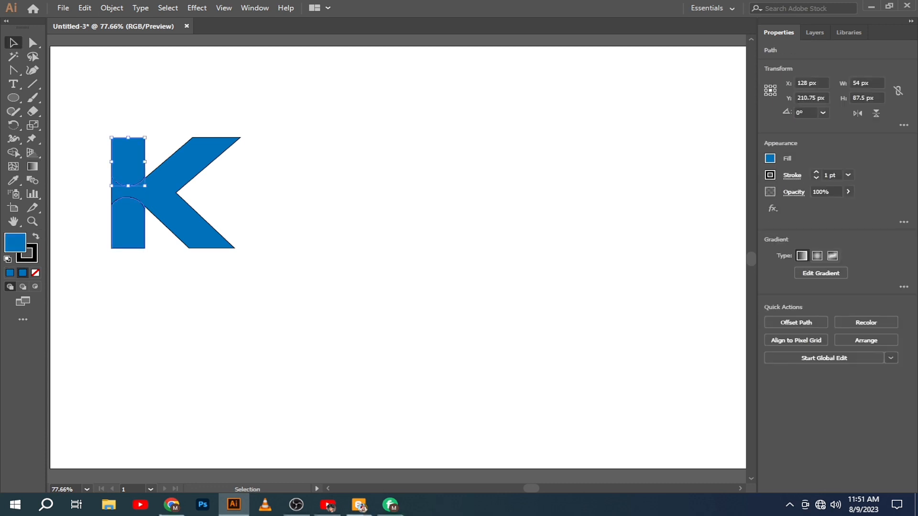
{"action": "left_click", "coordinate": [128, 224], "text": "shift"}
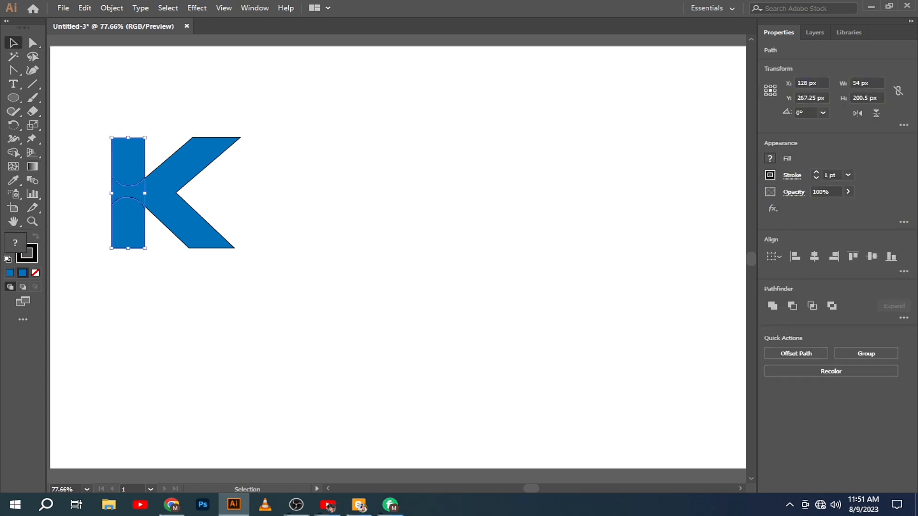
{"action": "left_click", "coordinate": [169, 263]}
Step: Fill the K's arms shape with light blue R=41 G=171 B=226 and deselect it
{"action": "left_click", "coordinate": [165, 194]}
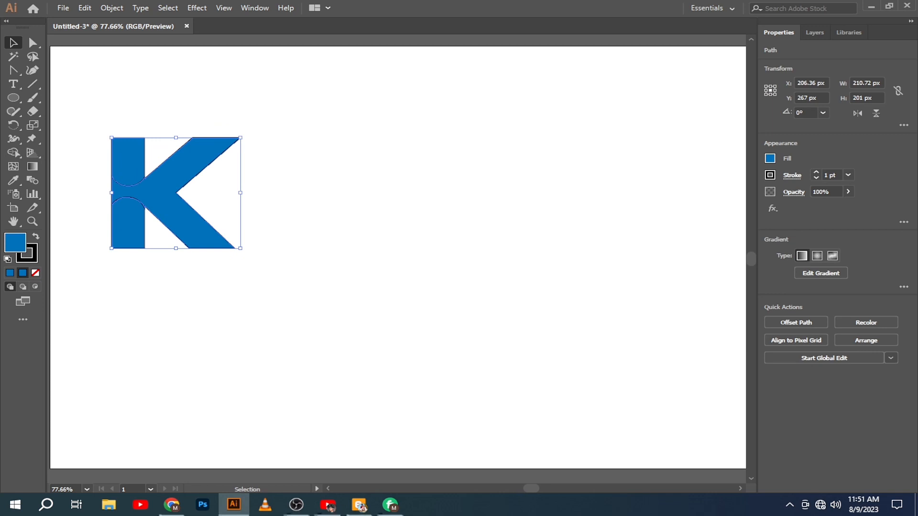
{"action": "left_click", "coordinate": [770, 159]}
{"action": "left_click", "coordinate": [694, 199]}
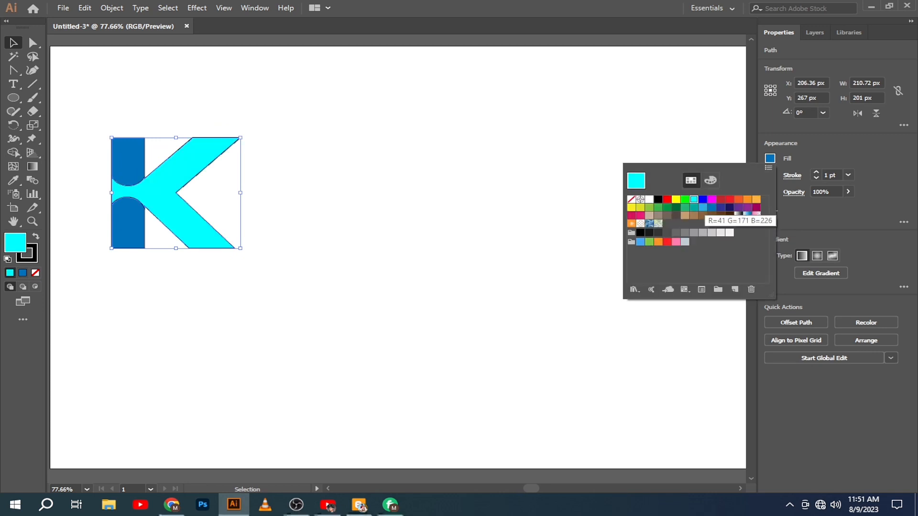
{"action": "left_click", "coordinate": [703, 207]}
{"action": "left_click", "coordinate": [431, 229]}
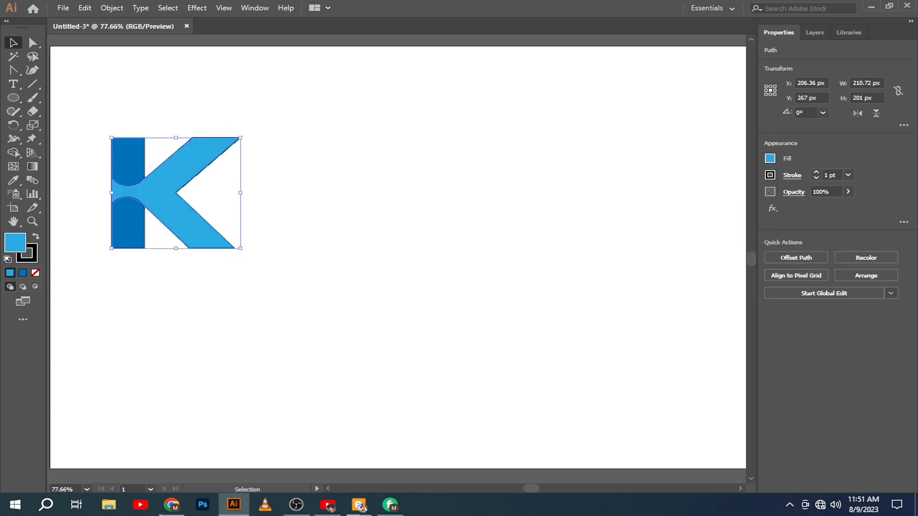
{"action": "left_click", "coordinate": [430, 230]}
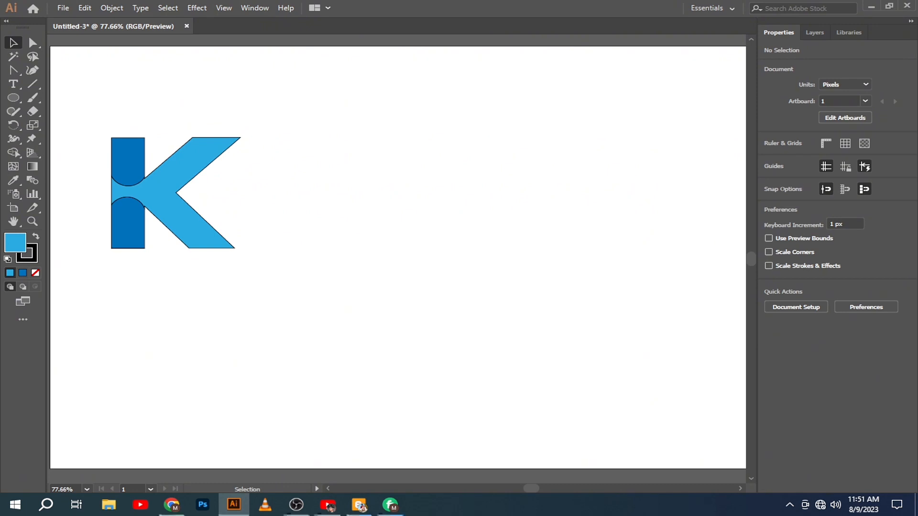
{"action": "left_click_drag", "start_coordinate": [259, 110], "coordinate": [155, 230]}
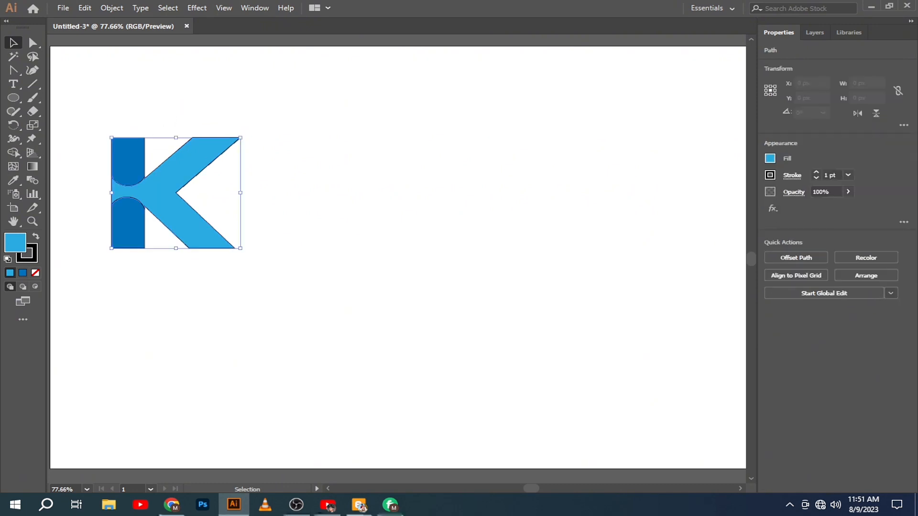
{"action": "key", "text": "g"}
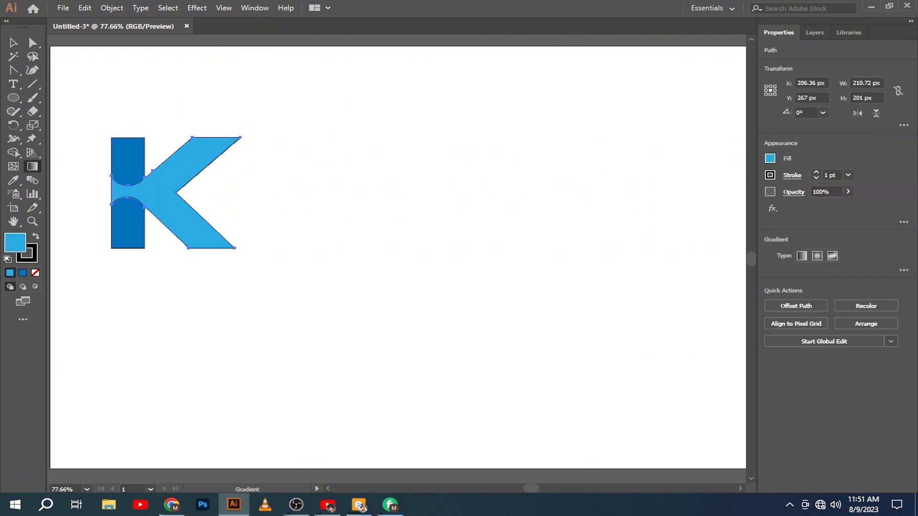
{"action": "left_click", "coordinate": [14, 43]}
{"action": "left_click", "coordinate": [297, 153]}
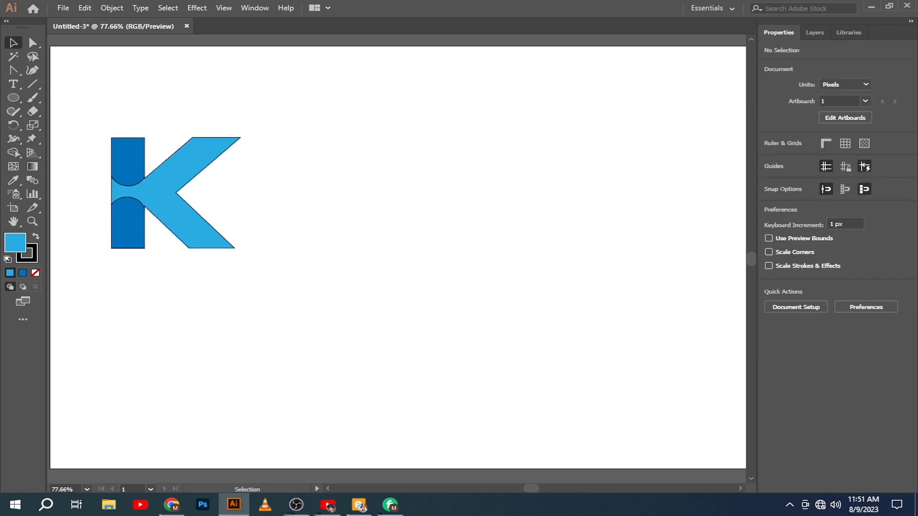
Step: Select the whole K and remove the black stroke from all its parts
{"action": "left_click_drag", "start_coordinate": [277, 96], "coordinate": [103, 283]}
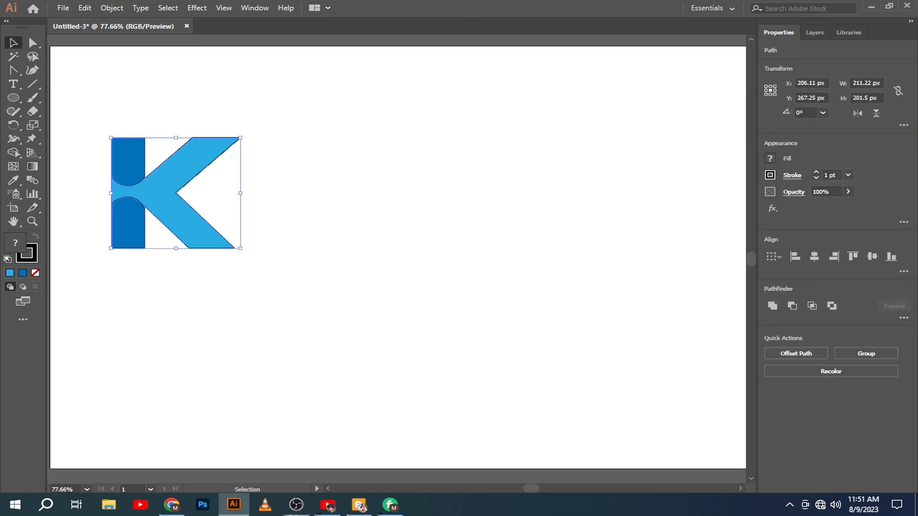
{"action": "left_click", "coordinate": [816, 178]}
{"action": "left_click", "coordinate": [816, 178]}
{"action": "left_click", "coordinate": [816, 178]}
{"action": "left_click", "coordinate": [816, 178]}
{"action": "left_click", "coordinate": [550, 191]}
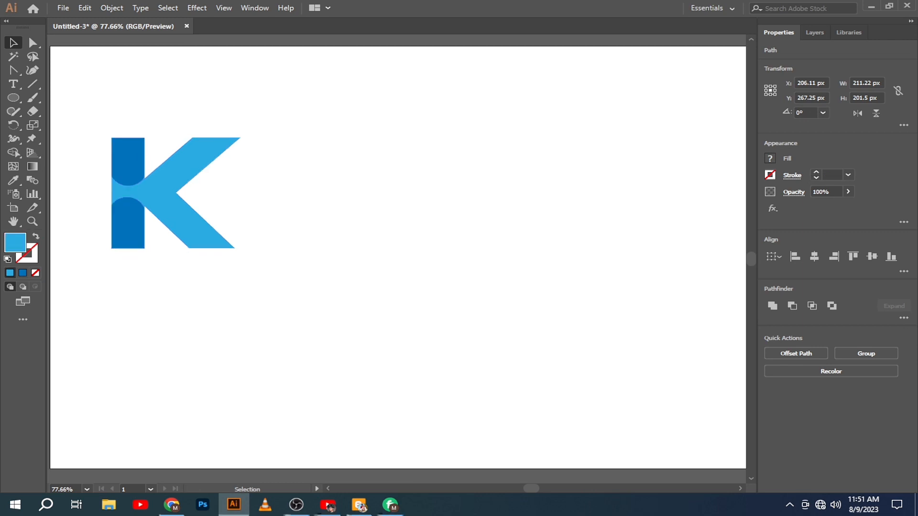
Step: Scale the whole K down to about 165 by 157 px, nudge it slightly into place and deselect it
{"action": "left_click_drag", "start_coordinate": [309, 116], "coordinate": [109, 261]}
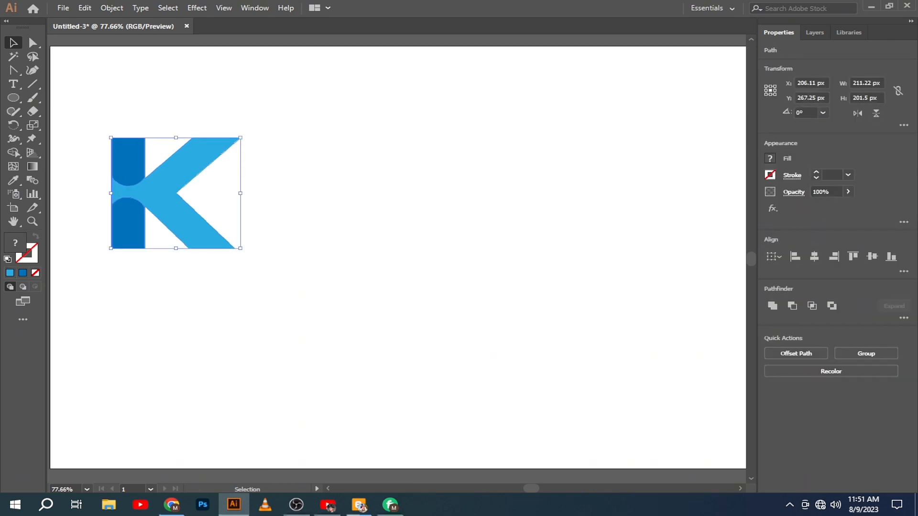
{"action": "left_click_drag", "start_coordinate": [240, 248], "coordinate": [213, 221]}
{"action": "left_click_drag", "start_coordinate": [143, 210], "coordinate": [155, 214]}
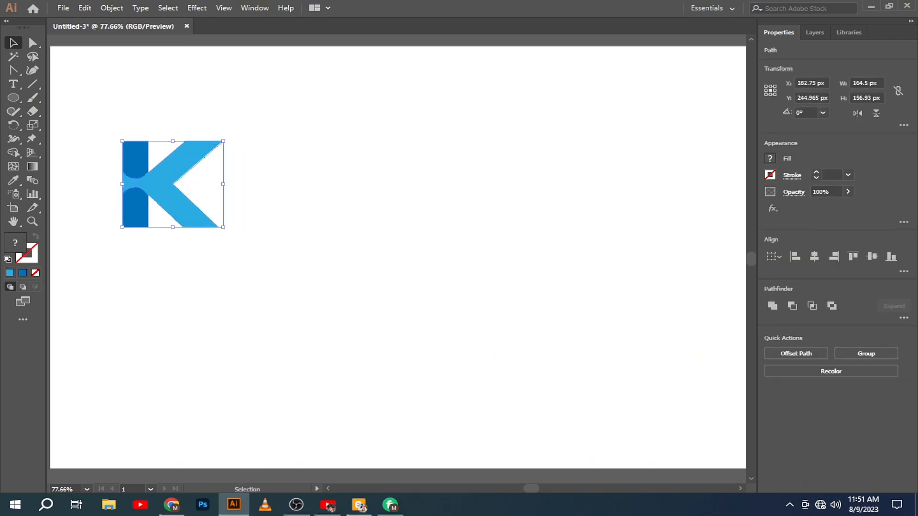
{"action": "left_click", "coordinate": [278, 206]}
Step: Fill the upper and lower stem pieces of the K with the Black swatch and deselect them
{"action": "left_click", "coordinate": [135, 159]}
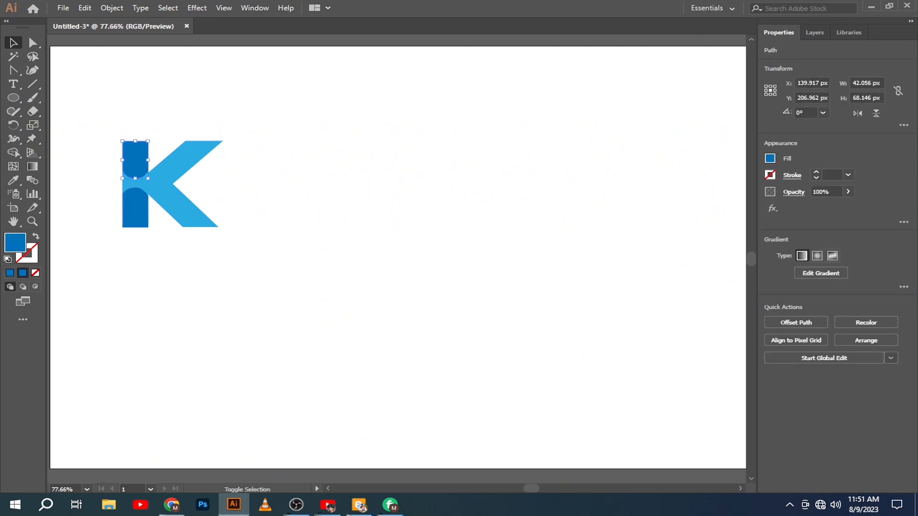
{"action": "left_click", "coordinate": [135, 206], "text": "shift"}
{"action": "left_click", "coordinate": [770, 158]}
{"action": "left_click", "coordinate": [659, 200]}
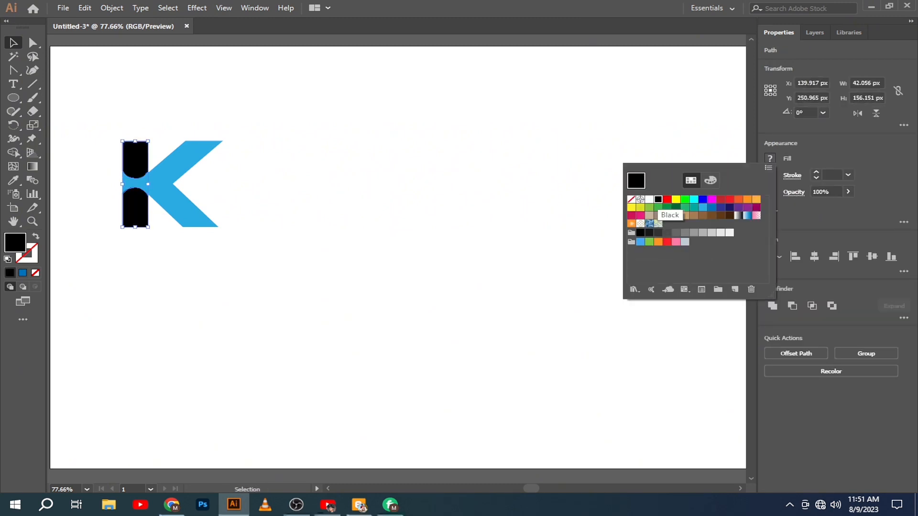
{"action": "left_click", "coordinate": [483, 229]}
{"action": "left_click", "coordinate": [483, 230]}
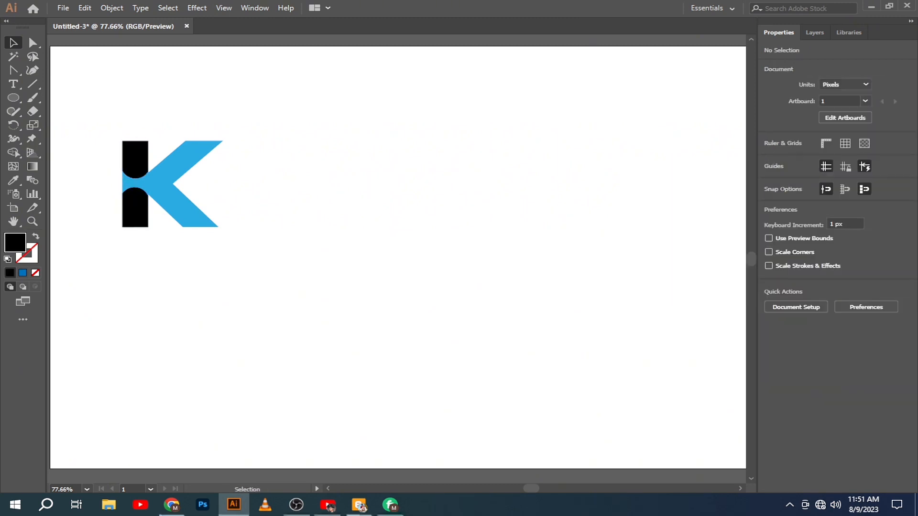